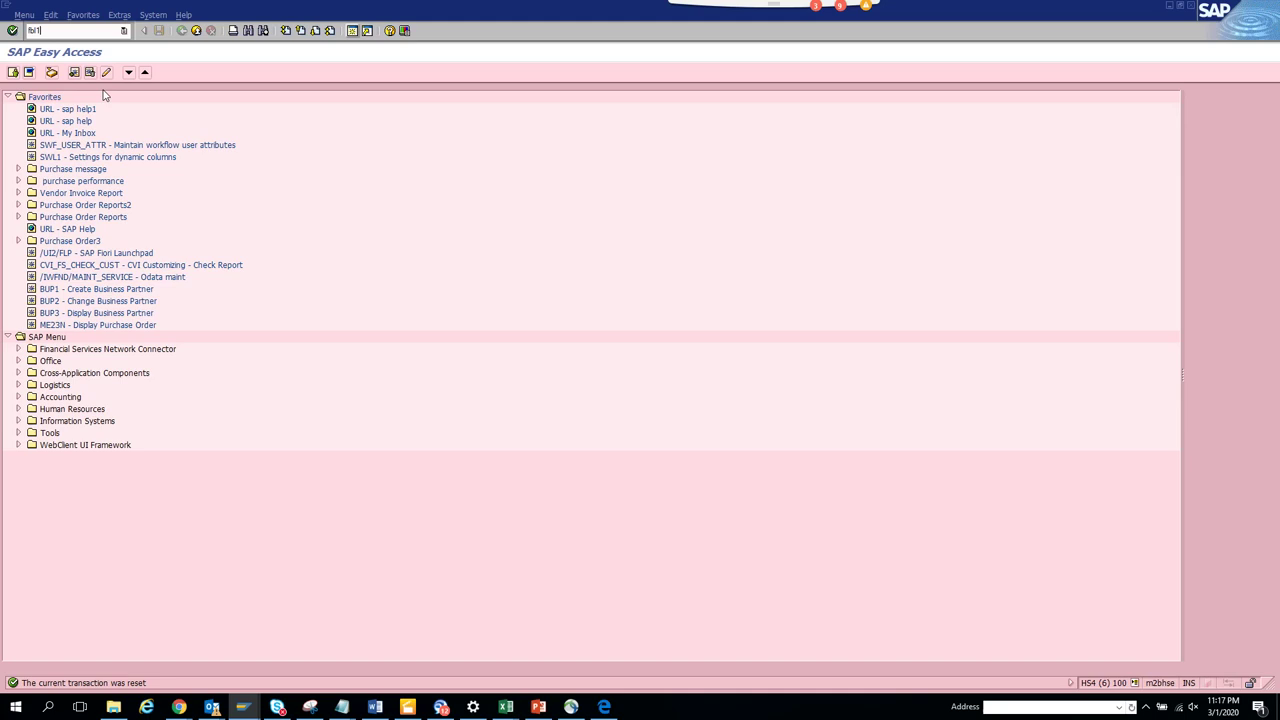
Launch transaction FBL1N and bring the SAP GUI window back to the front
{"action": "key", "text": "Return"}
{"action": "left_click", "coordinate": [243, 706]}
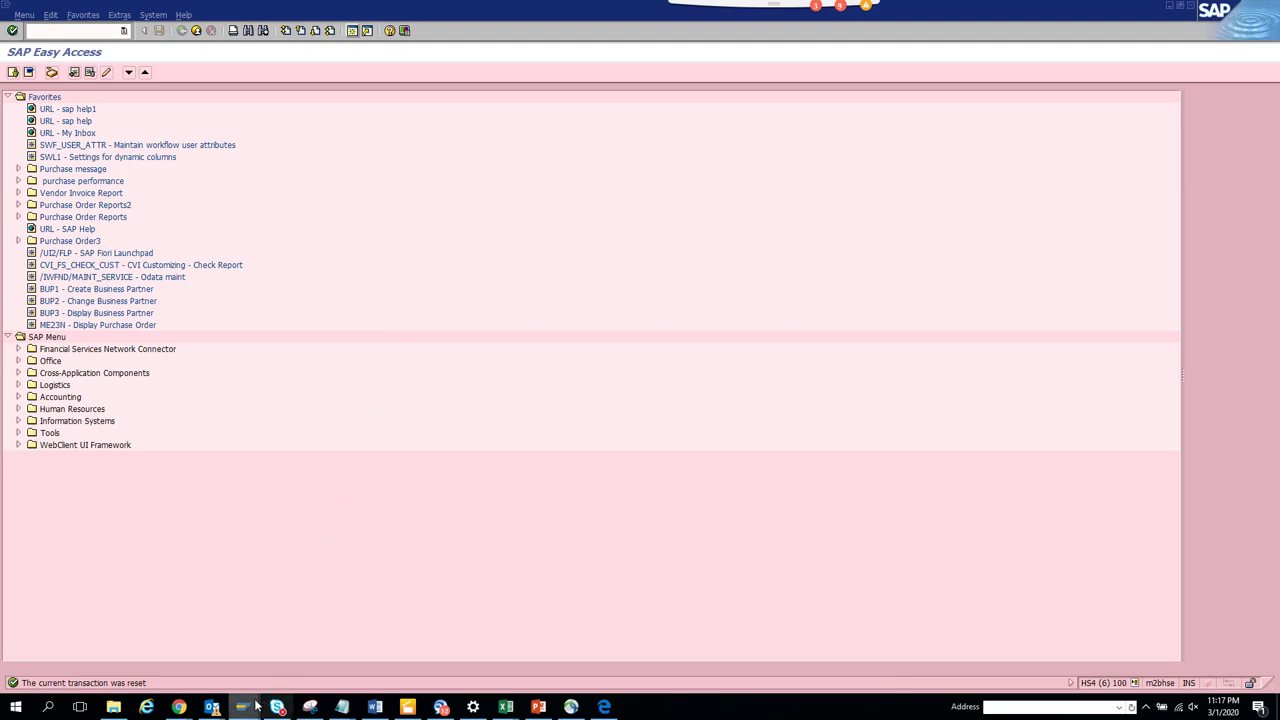
Run the line item report for vendor 1000007 picked from the recent-values list
{"action": "mouse_move", "coordinate": [245, 704]}
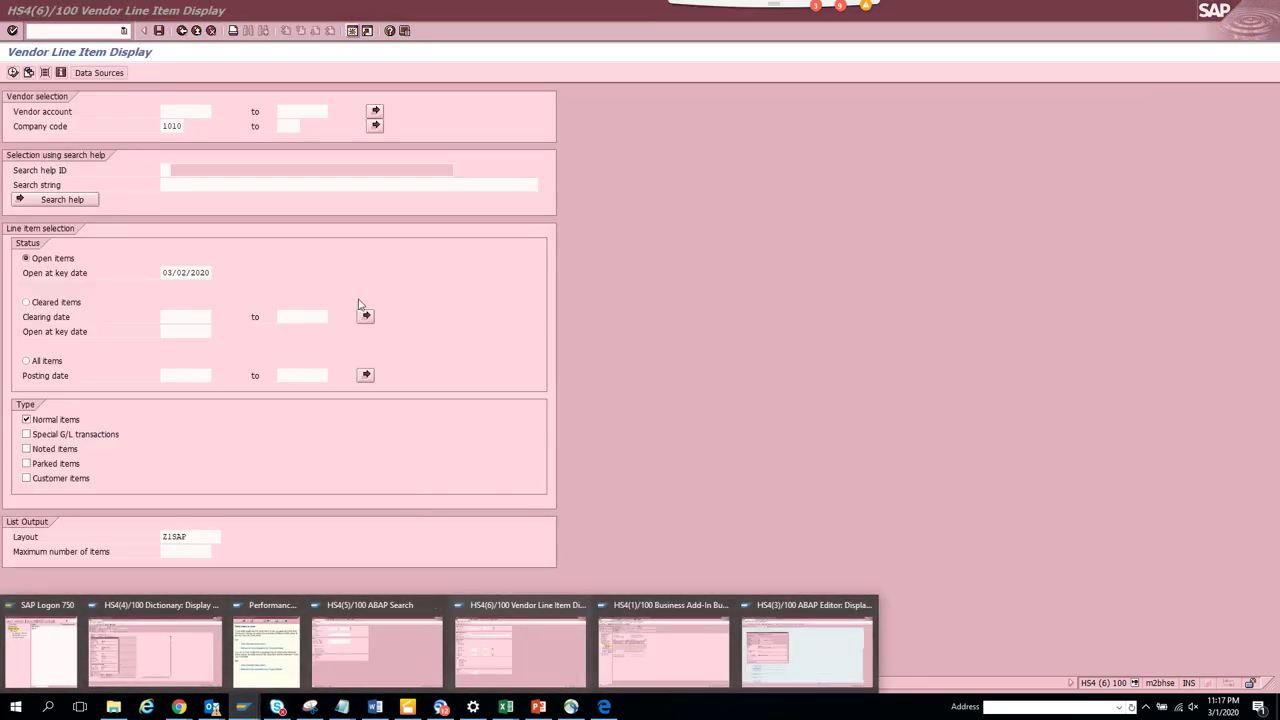
{"action": "left_click", "coordinate": [320, 185]}
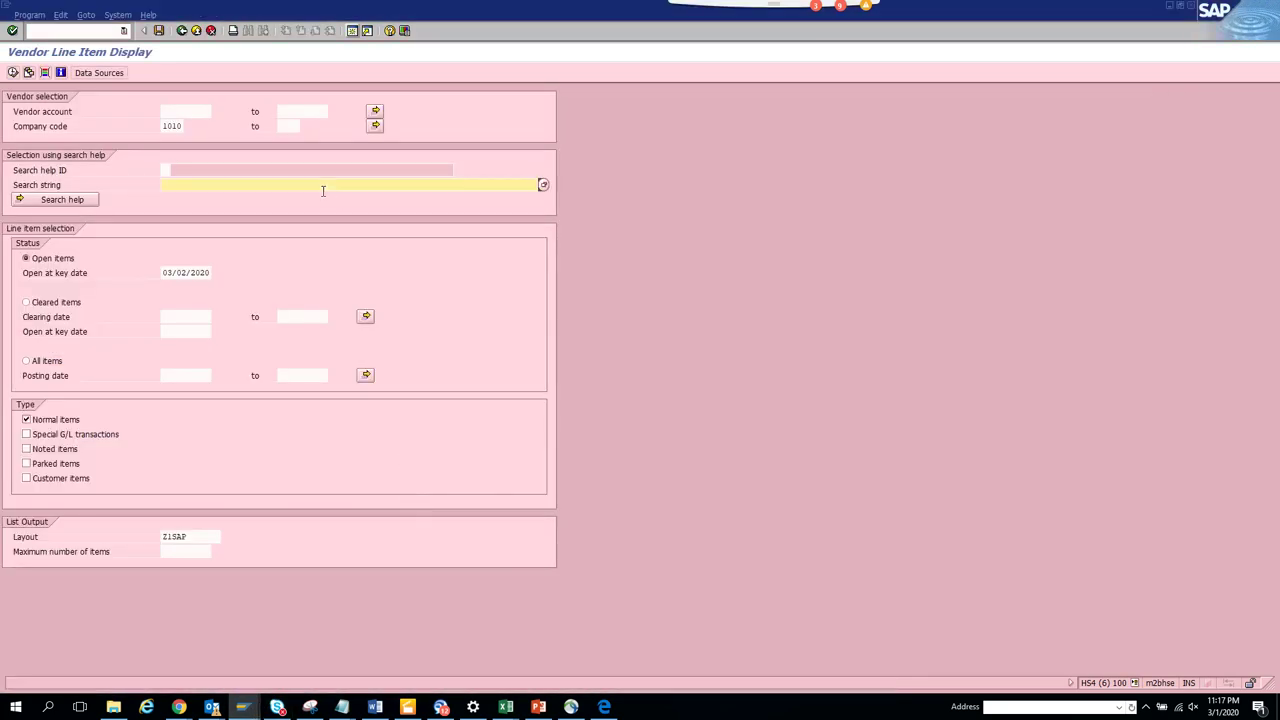
{"action": "left_click", "coordinate": [206, 111]}
{"action": "left_click", "coordinate": [203, 111]}
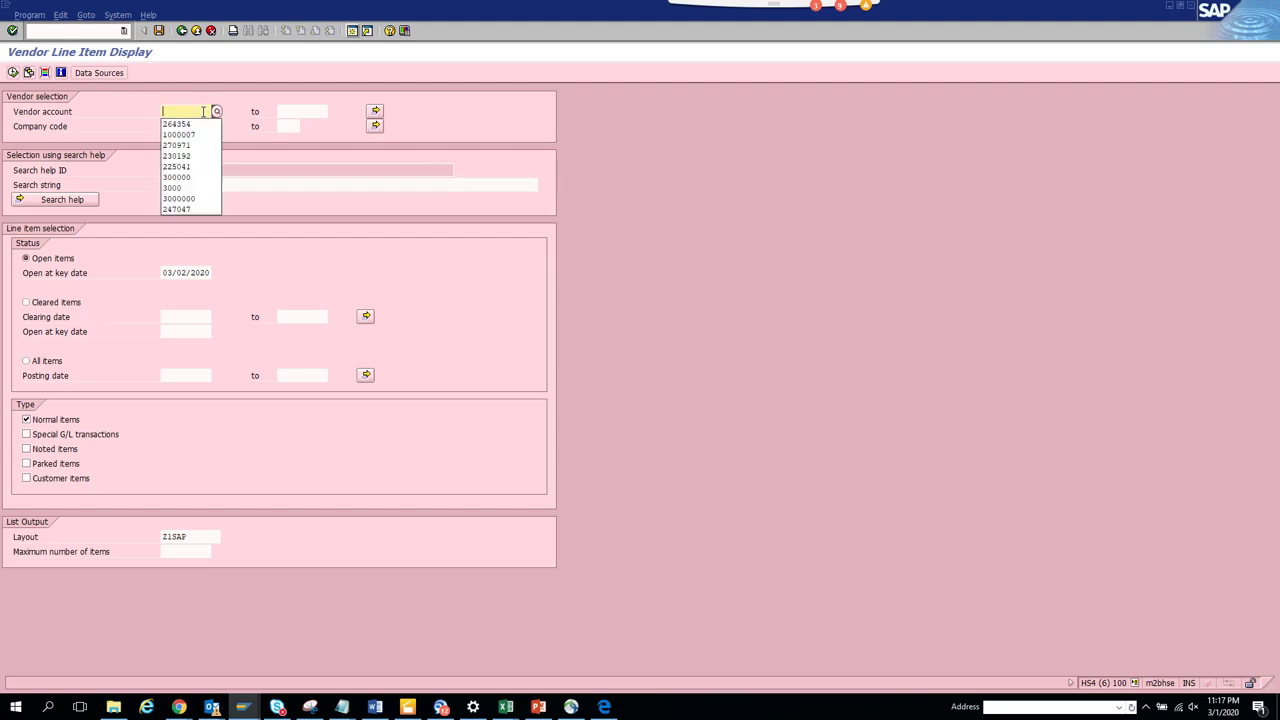
{"action": "left_click", "coordinate": [201, 134]}
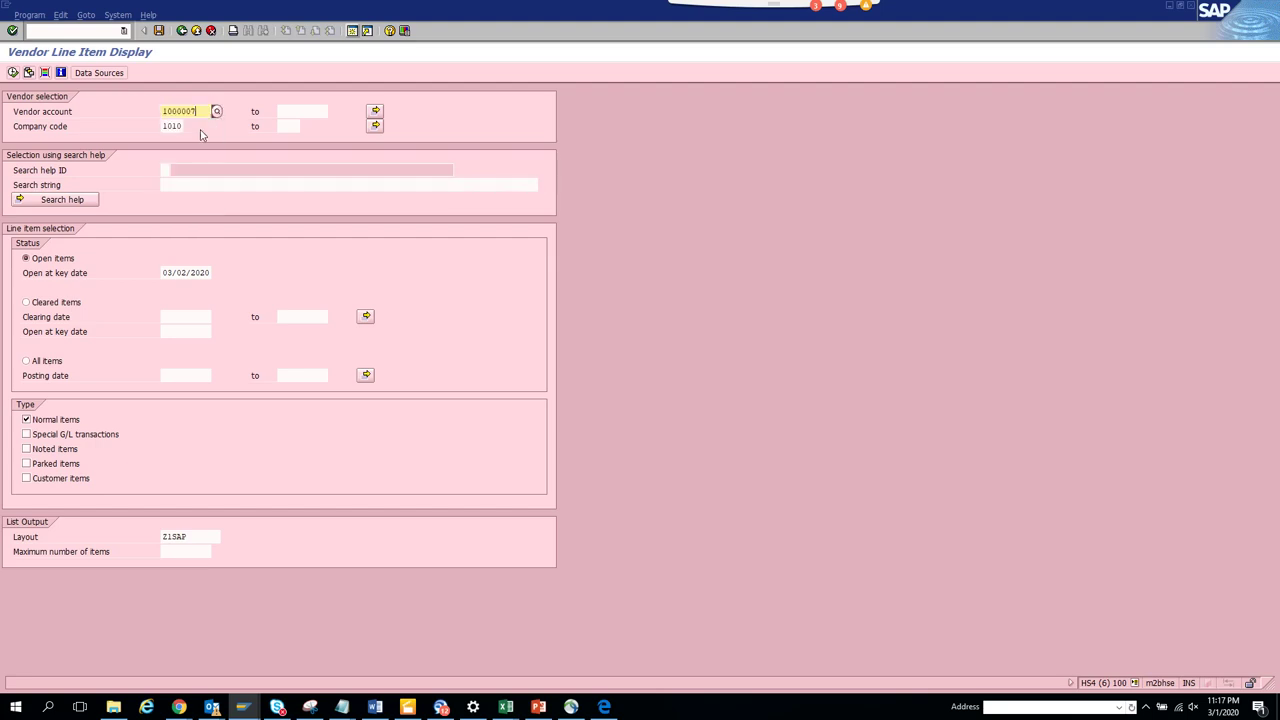
{"action": "left_click", "coordinate": [13, 73]}
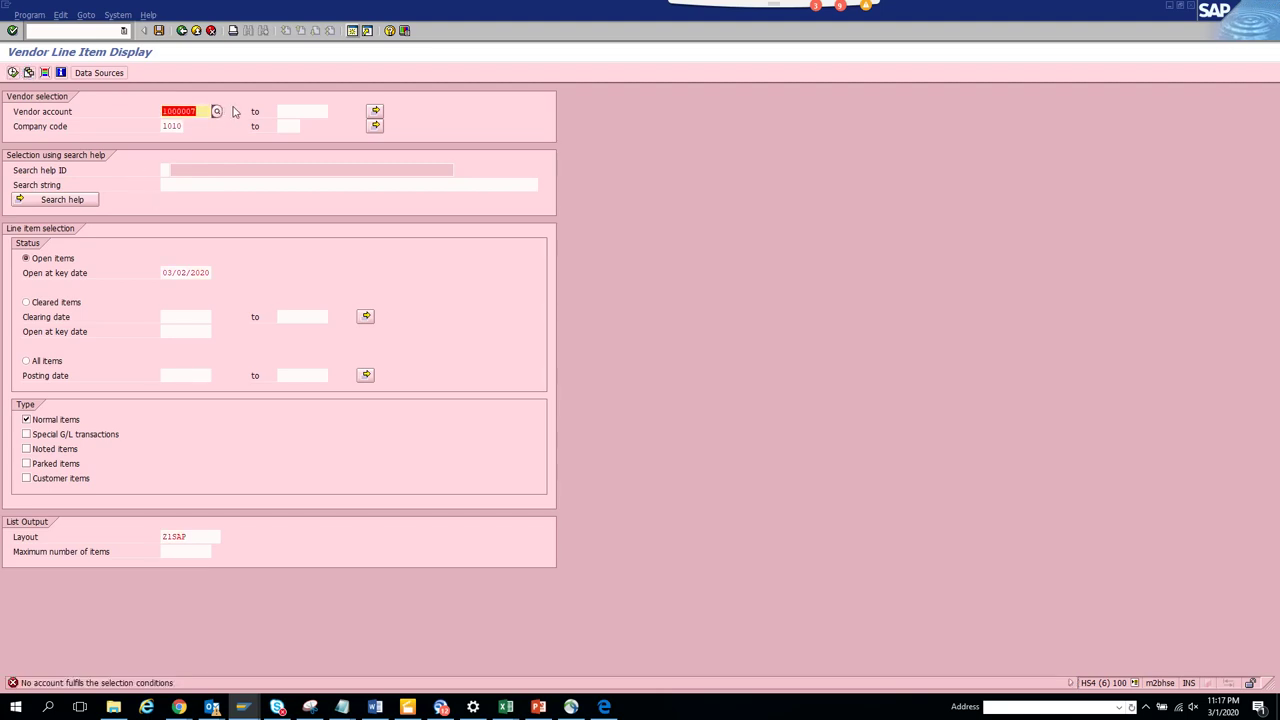
Clear the vendor, run the report for all vendors, and copy vendor number 100071
{"action": "key", "text": "BackSpace"}
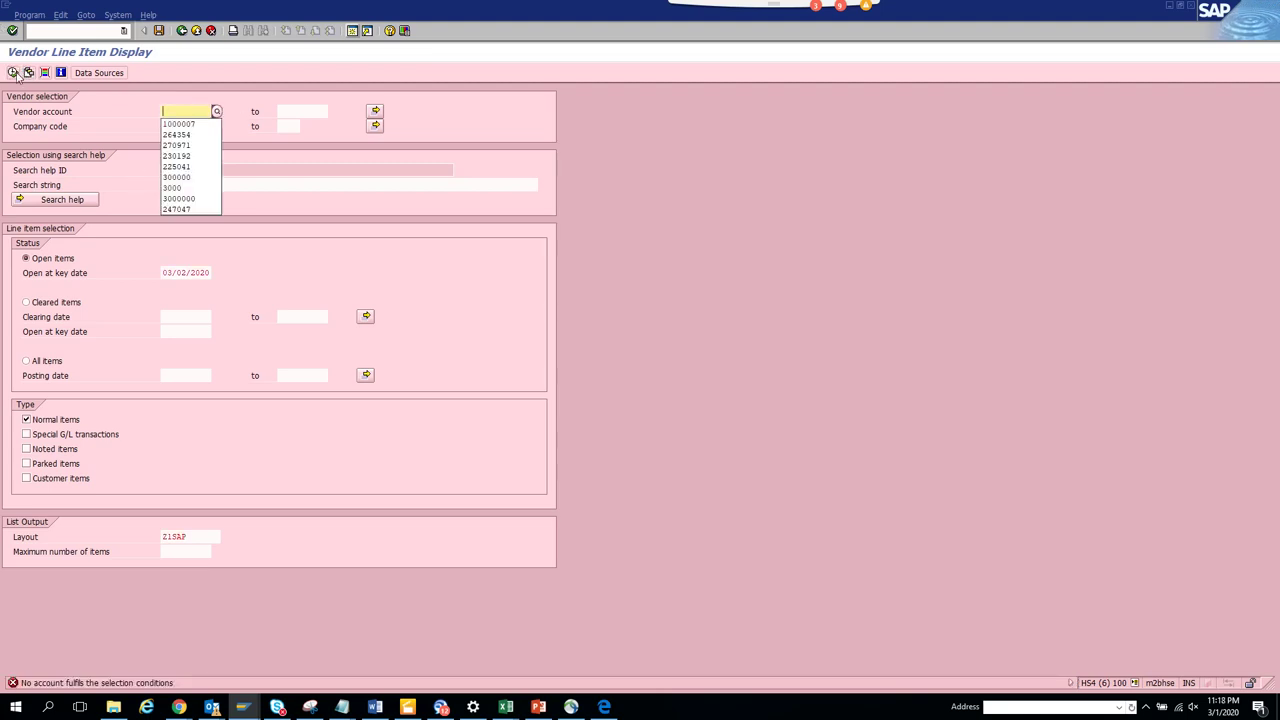
{"action": "left_click", "coordinate": [13, 73]}
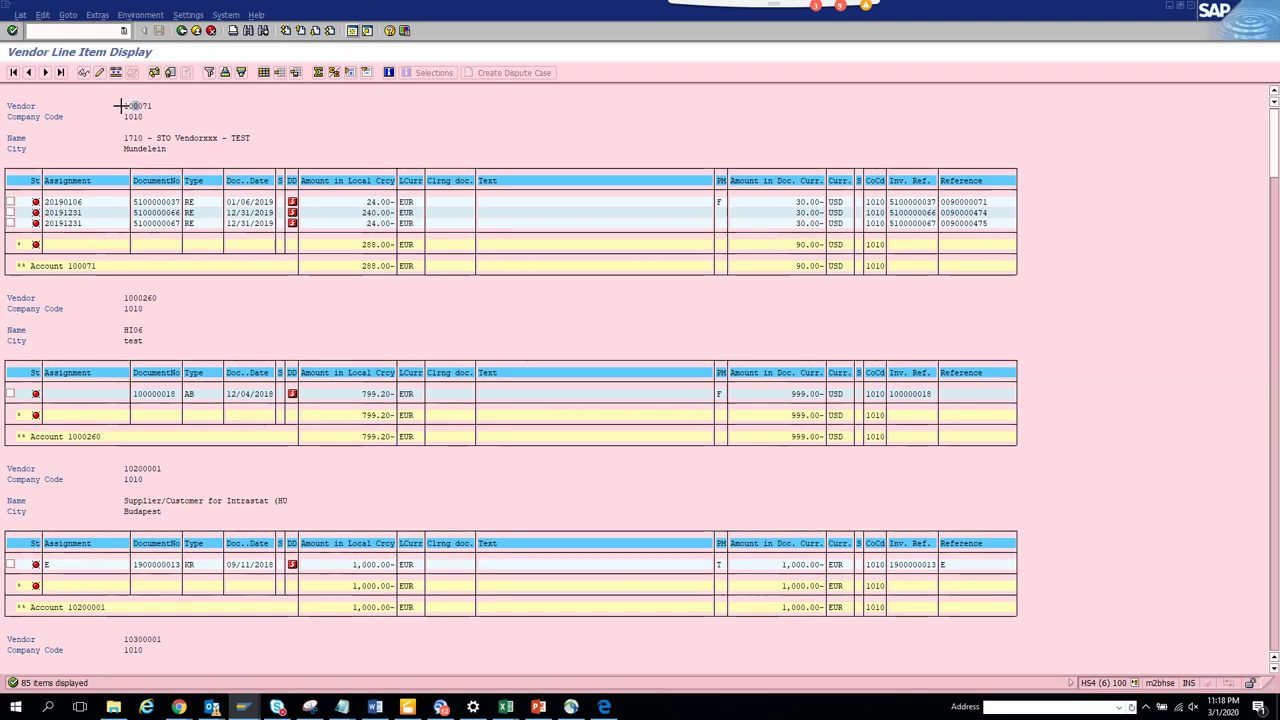
{"action": "left_click_drag", "start_coordinate": [121, 105], "coordinate": [161, 104]}
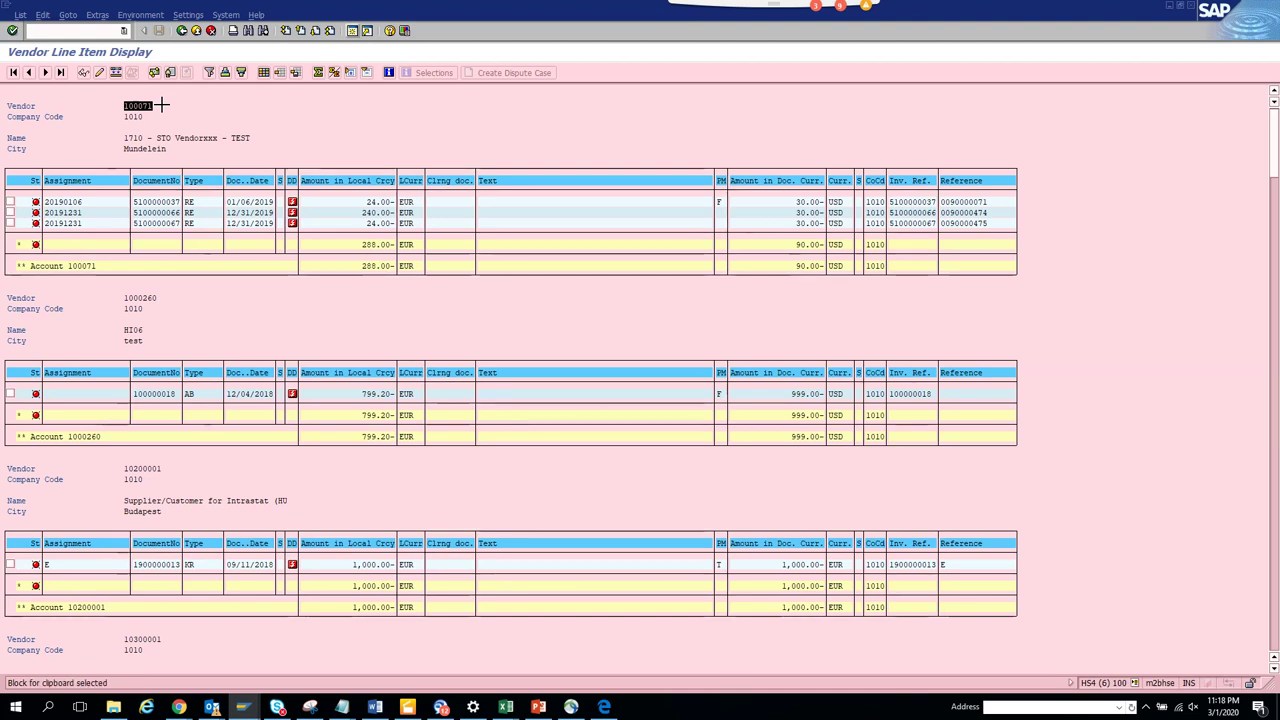
{"action": "key", "text": "ctrl+c"}
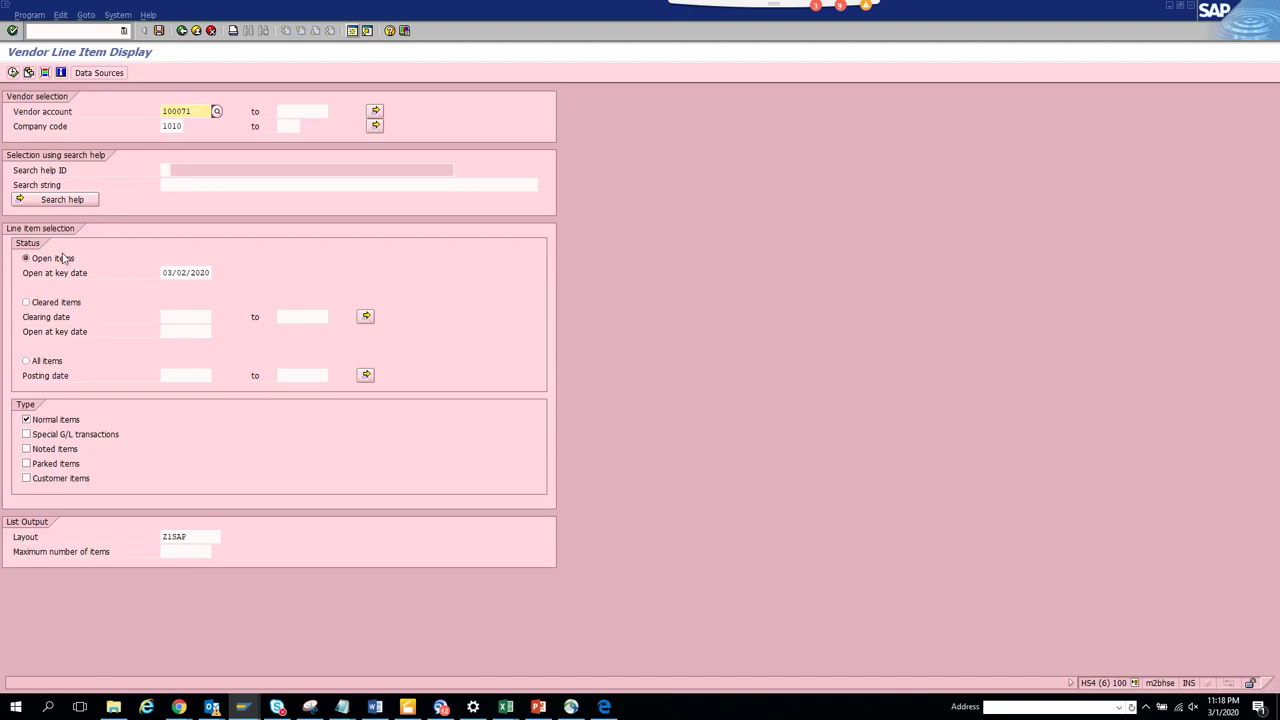
Choose All items and run the report for vendor 100071, listing its three invoices
{"action": "left_click", "coordinate": [41, 362]}
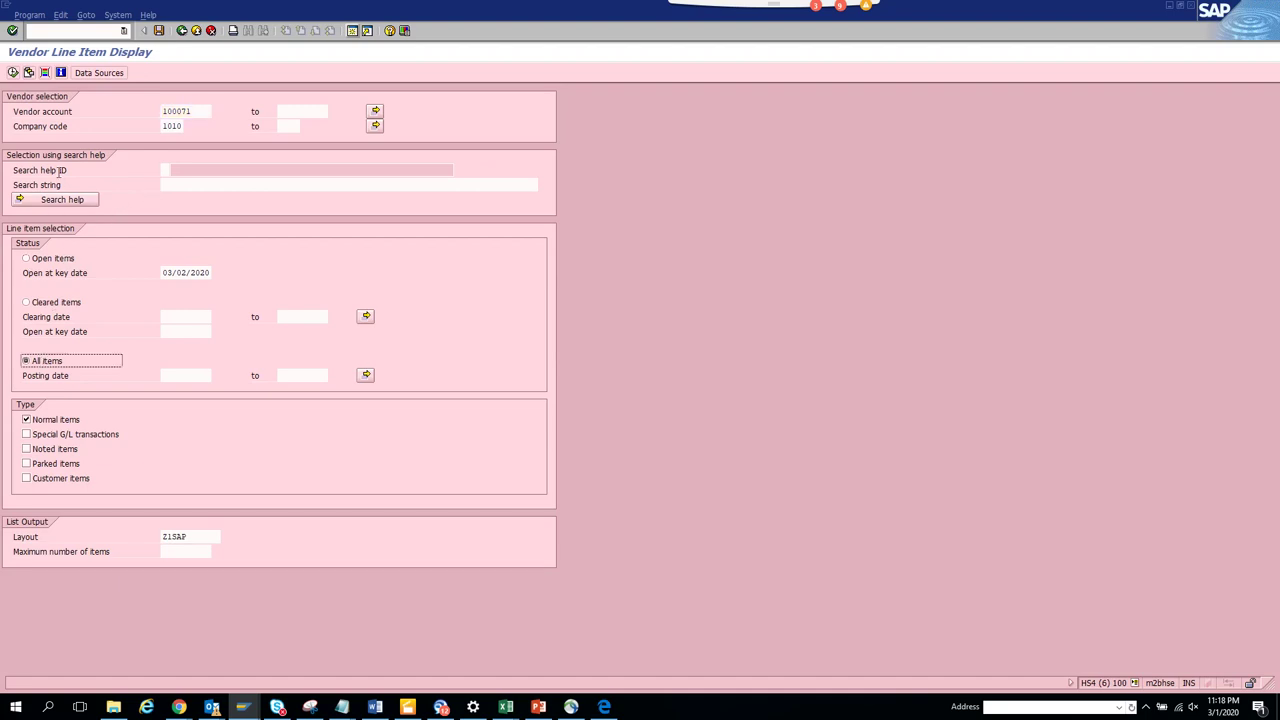
{"action": "left_click", "coordinate": [13, 73]}
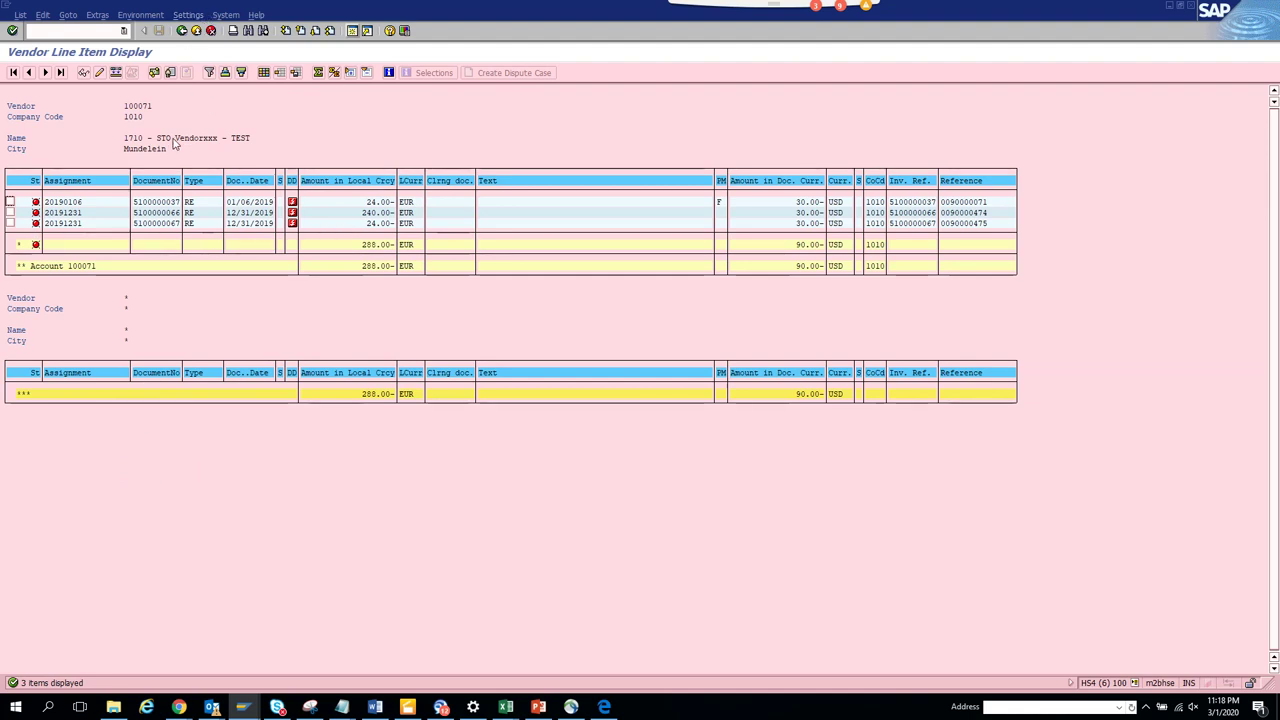
Move Posting Date from the hidden fields into the list layout's displayed columns
{"action": "left_click", "coordinate": [264, 75]}
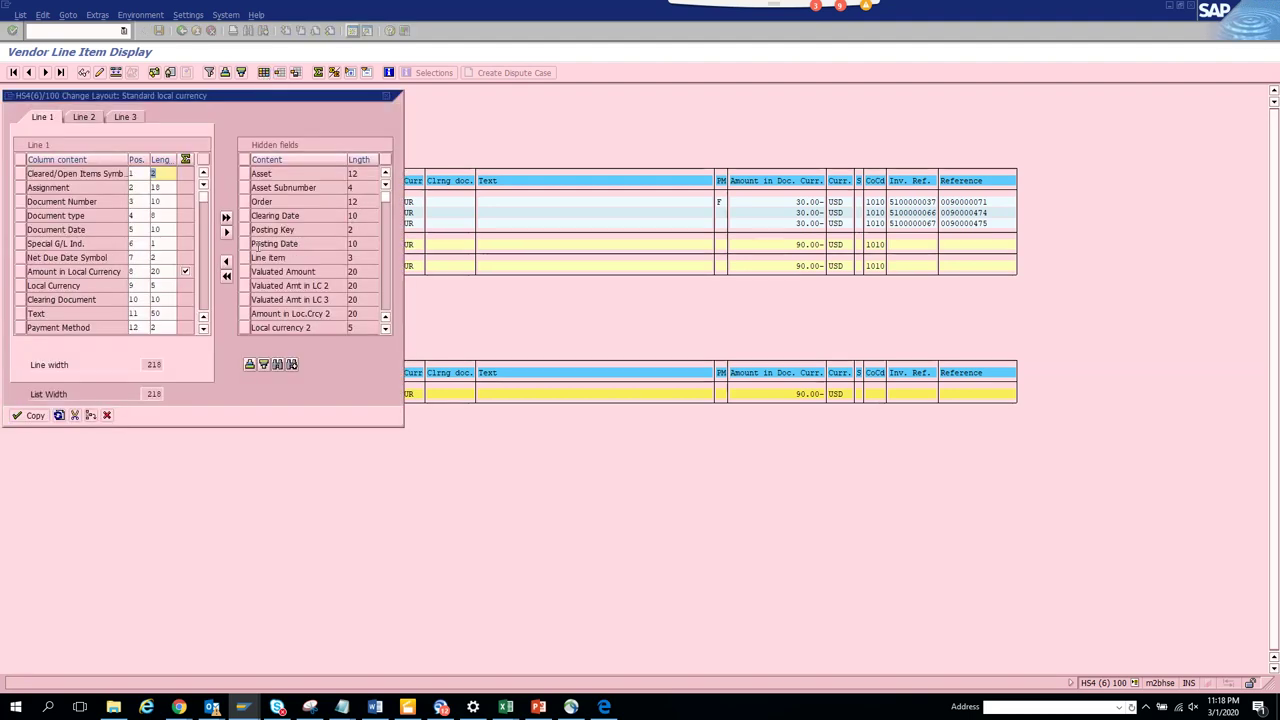
{"action": "left_click", "coordinate": [250, 244]}
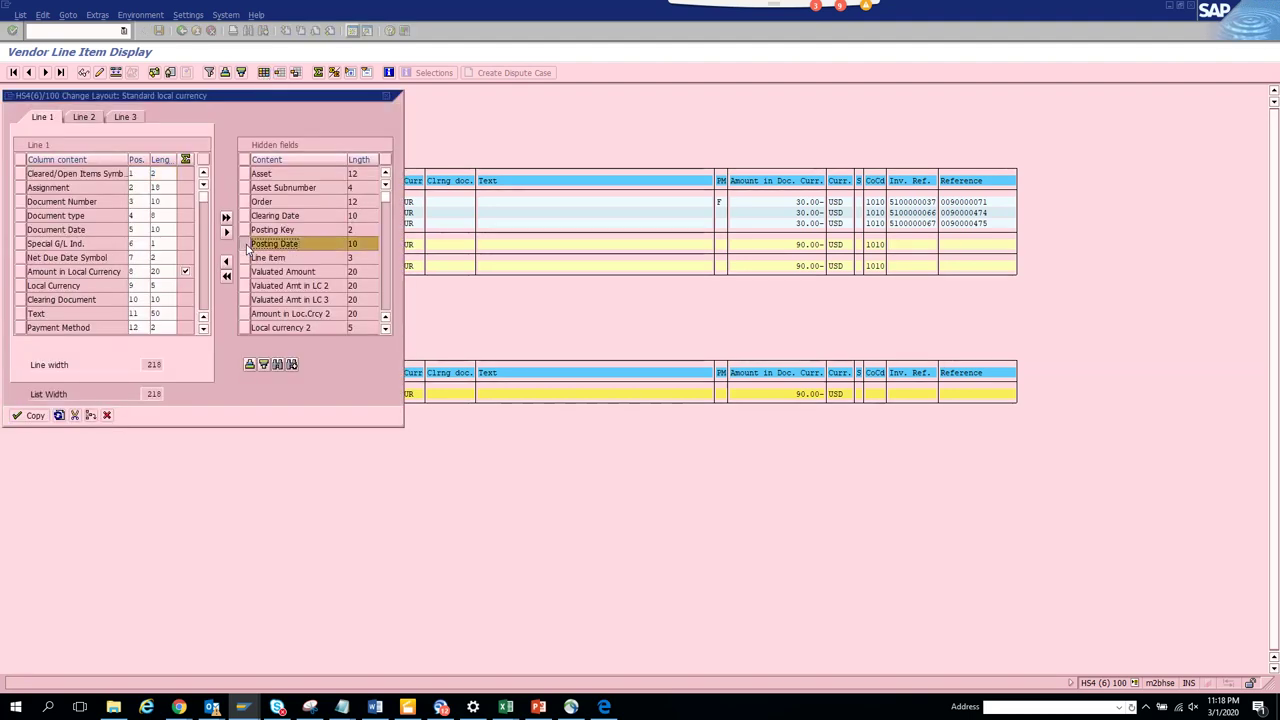
{"action": "left_click_drag", "start_coordinate": [250, 244], "coordinate": [157, 352]}
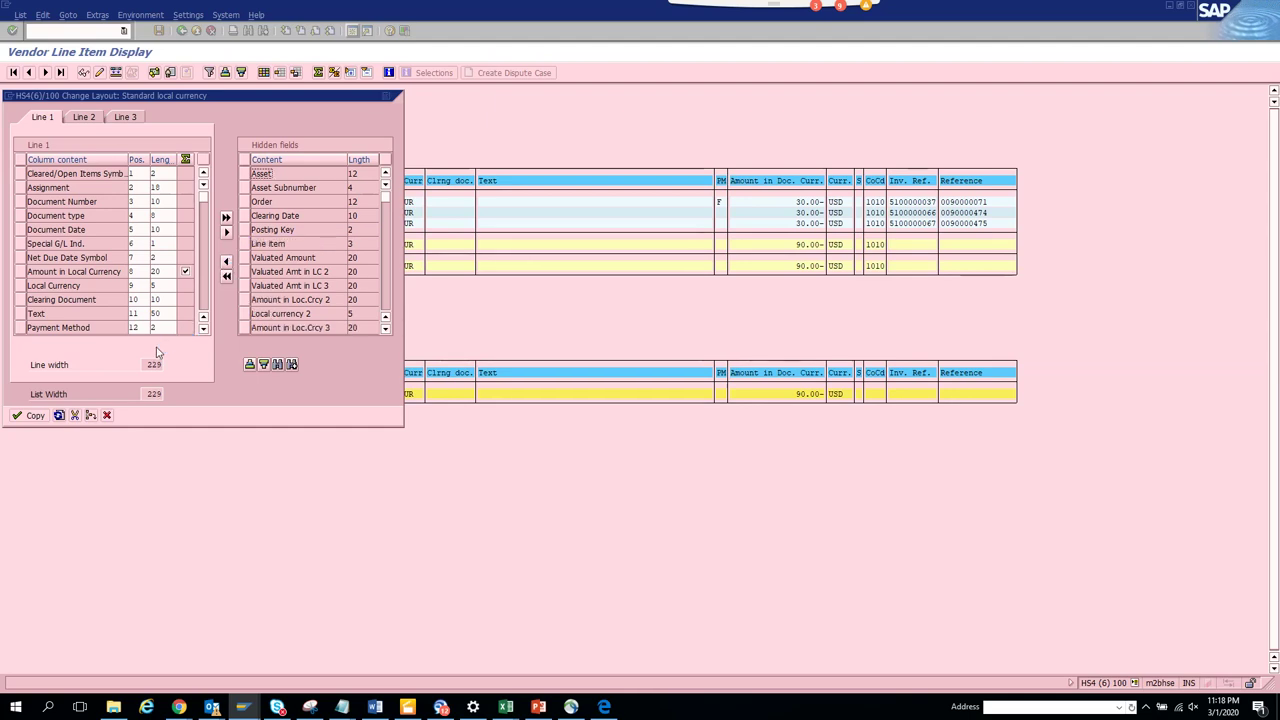
{"action": "left_click", "coordinate": [30, 415]}
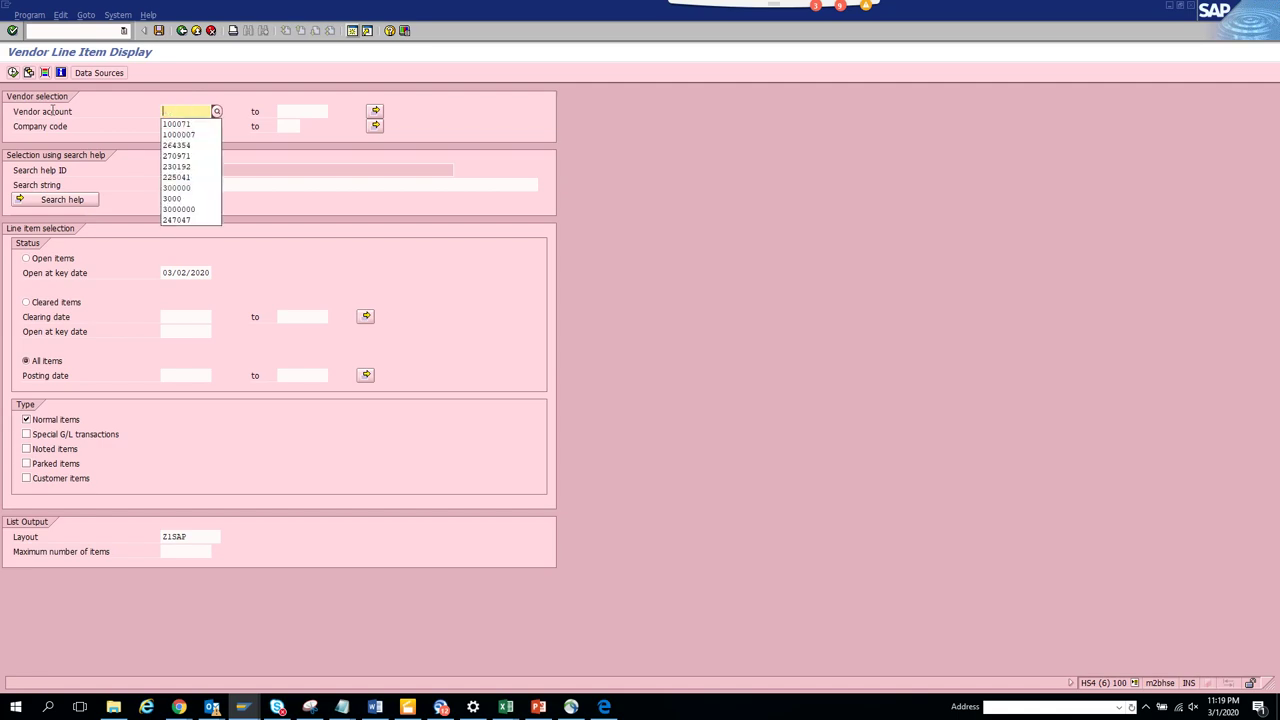
Run the report for cleared items only and copy vendor number 1000260 from the list
{"action": "left_click", "coordinate": [61, 304]}
{"action": "left_click", "coordinate": [13, 73]}
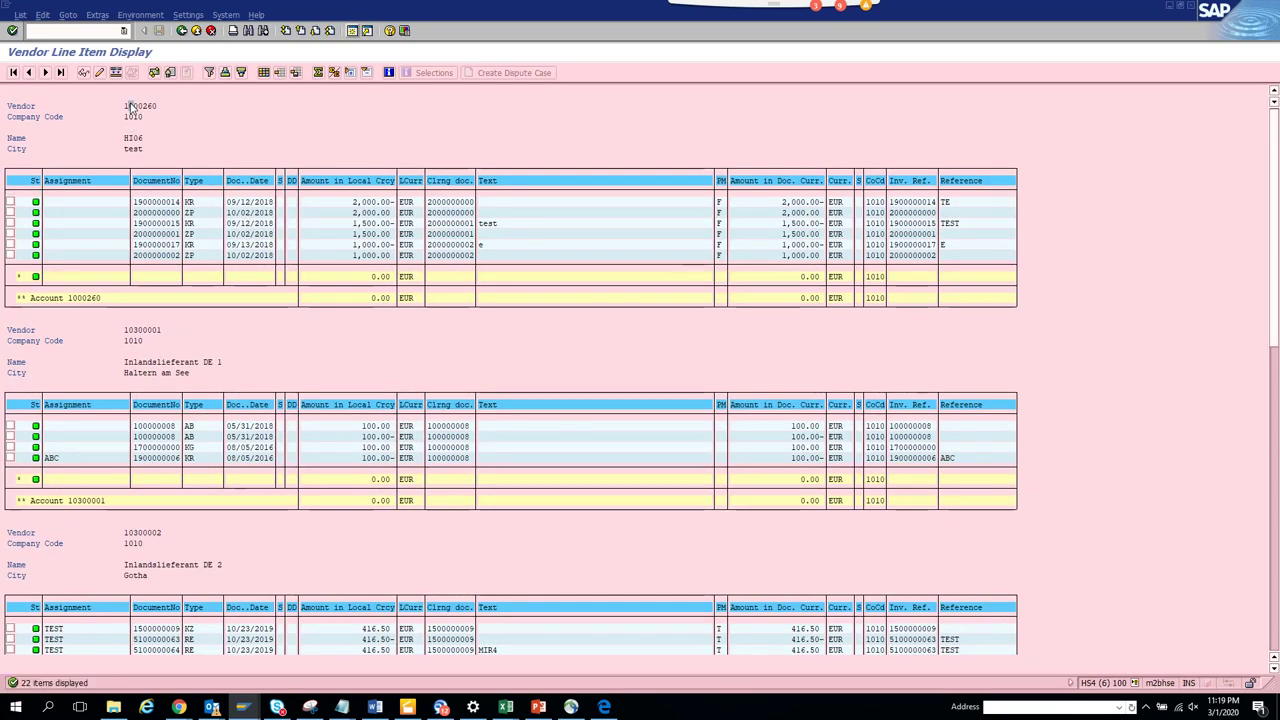
{"action": "key", "text": "ctrl+y"}
{"action": "left_click_drag", "start_coordinate": [125, 105], "coordinate": [183, 101]}
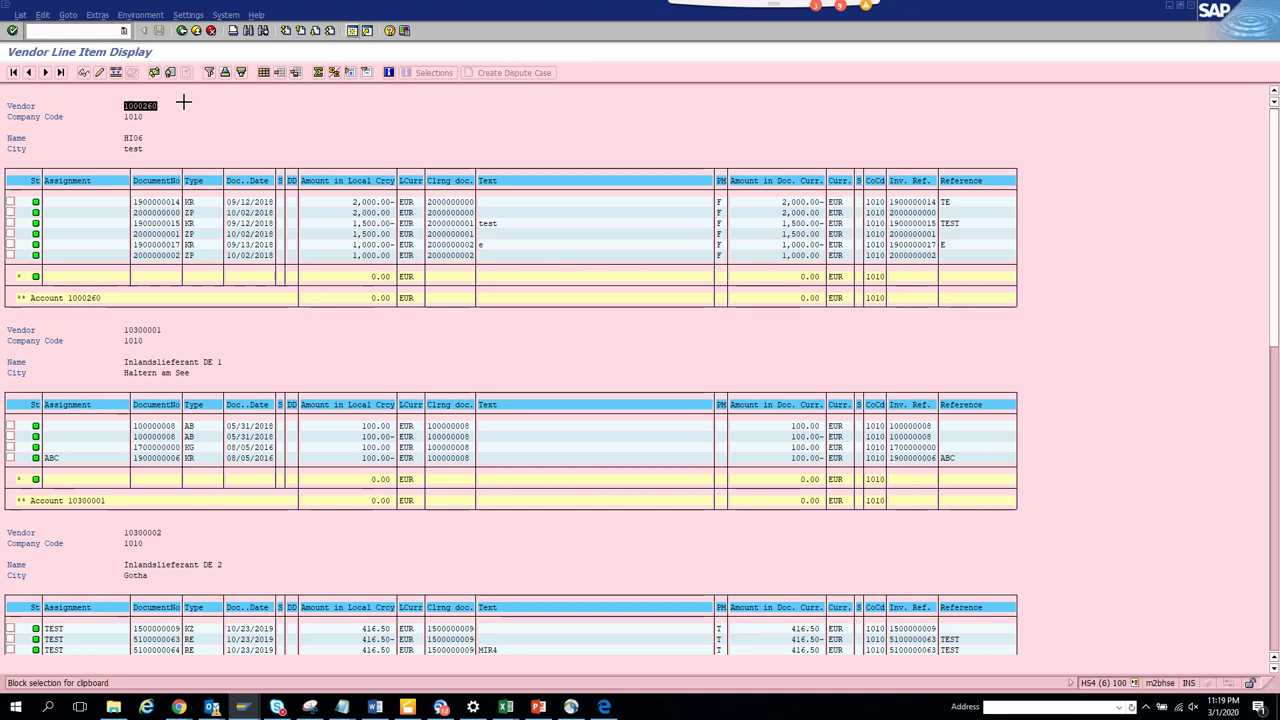
{"action": "key", "text": "ctrl+c"}
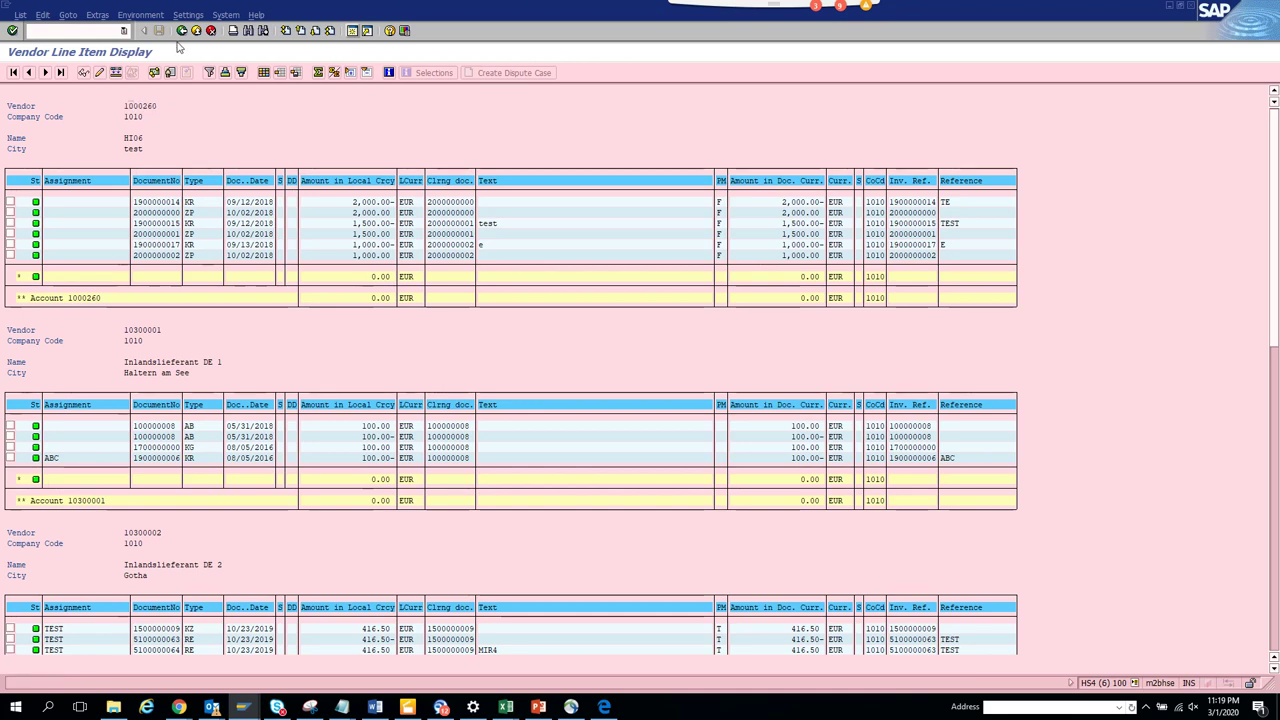
Paste 1000260 into Vendor account, choose All items, and run the report
{"action": "left_click", "coordinate": [181, 30]}
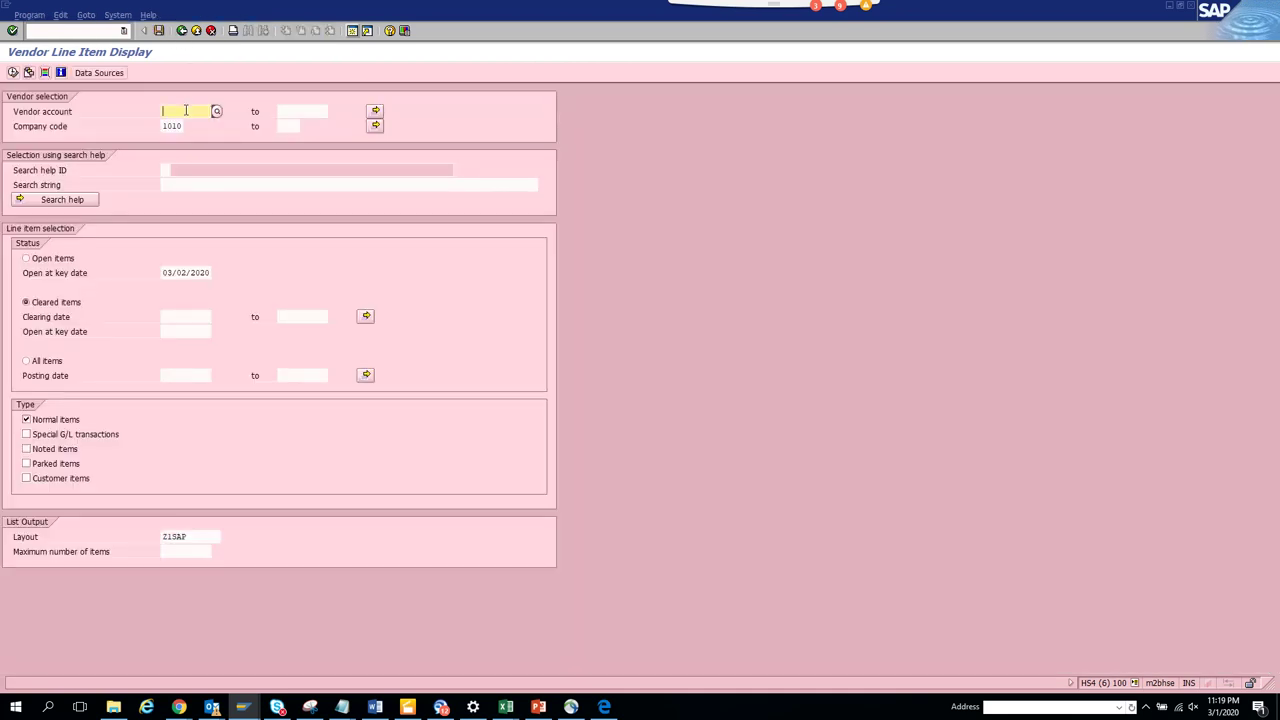
{"action": "key", "text": "ctrl+v"}
{"action": "left_click", "coordinate": [27, 361]}
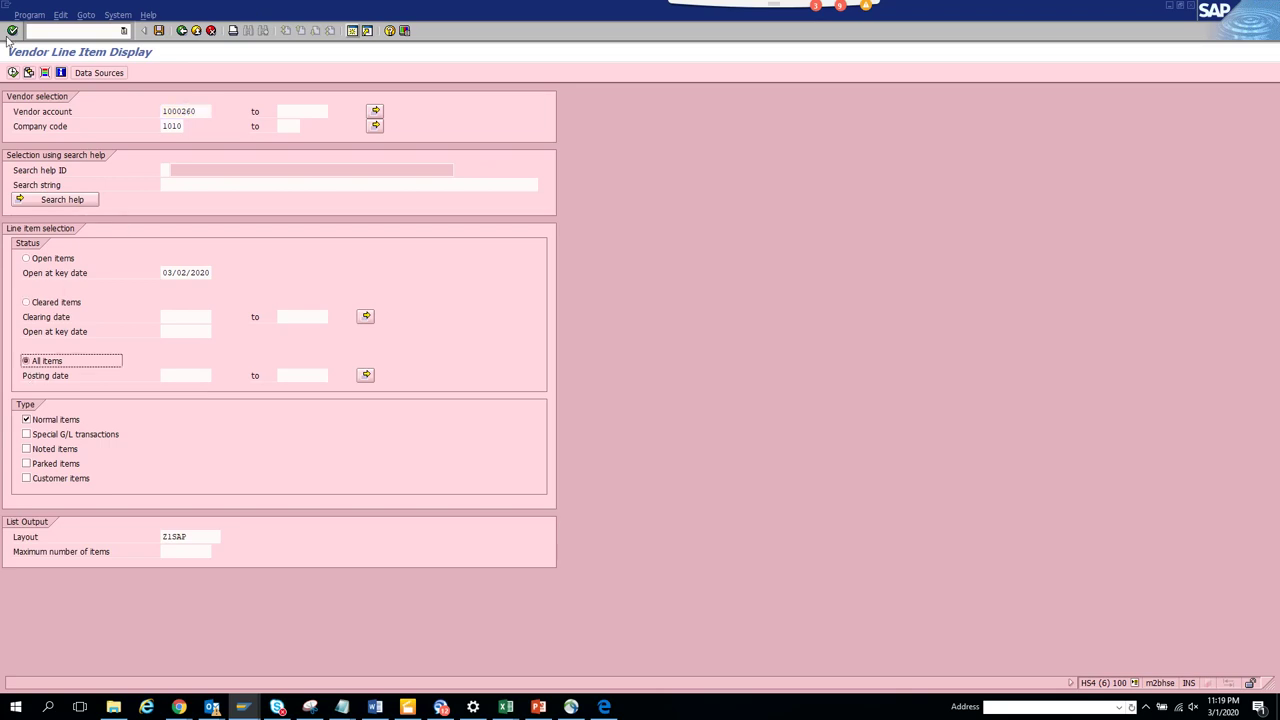
{"action": "left_click", "coordinate": [13, 73]}
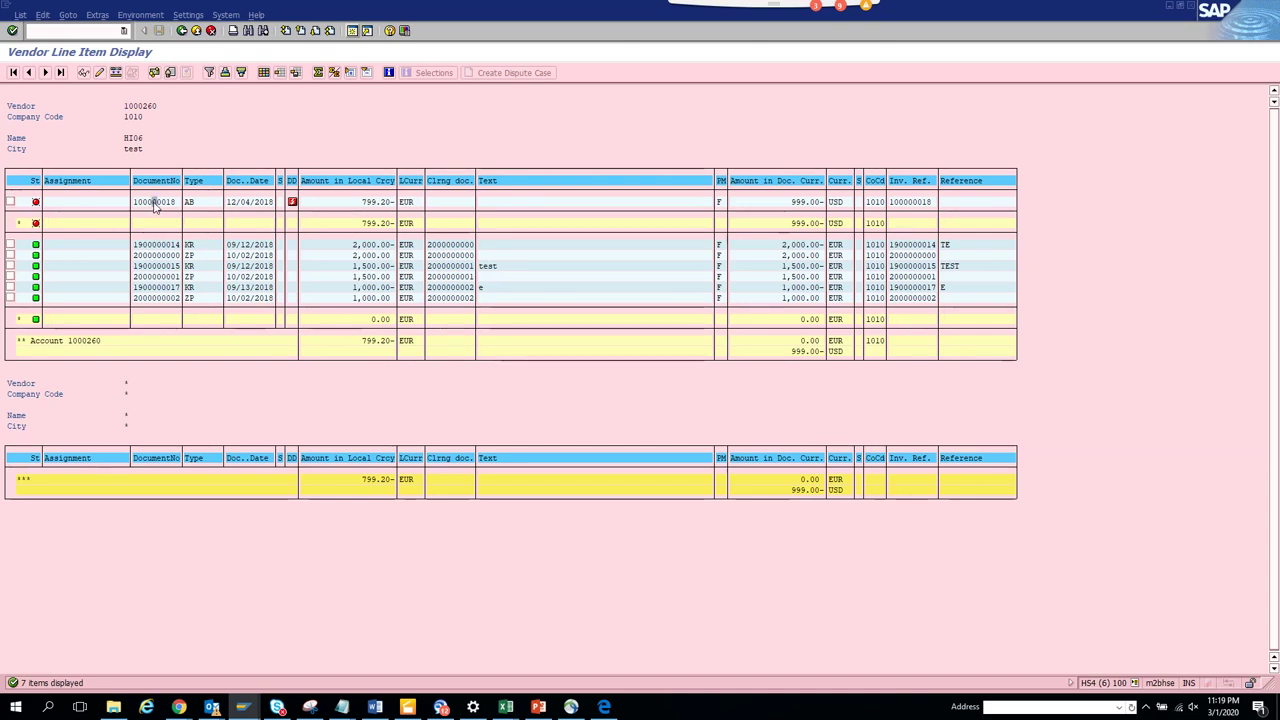
{"action": "double_click", "coordinate": [154, 203]}
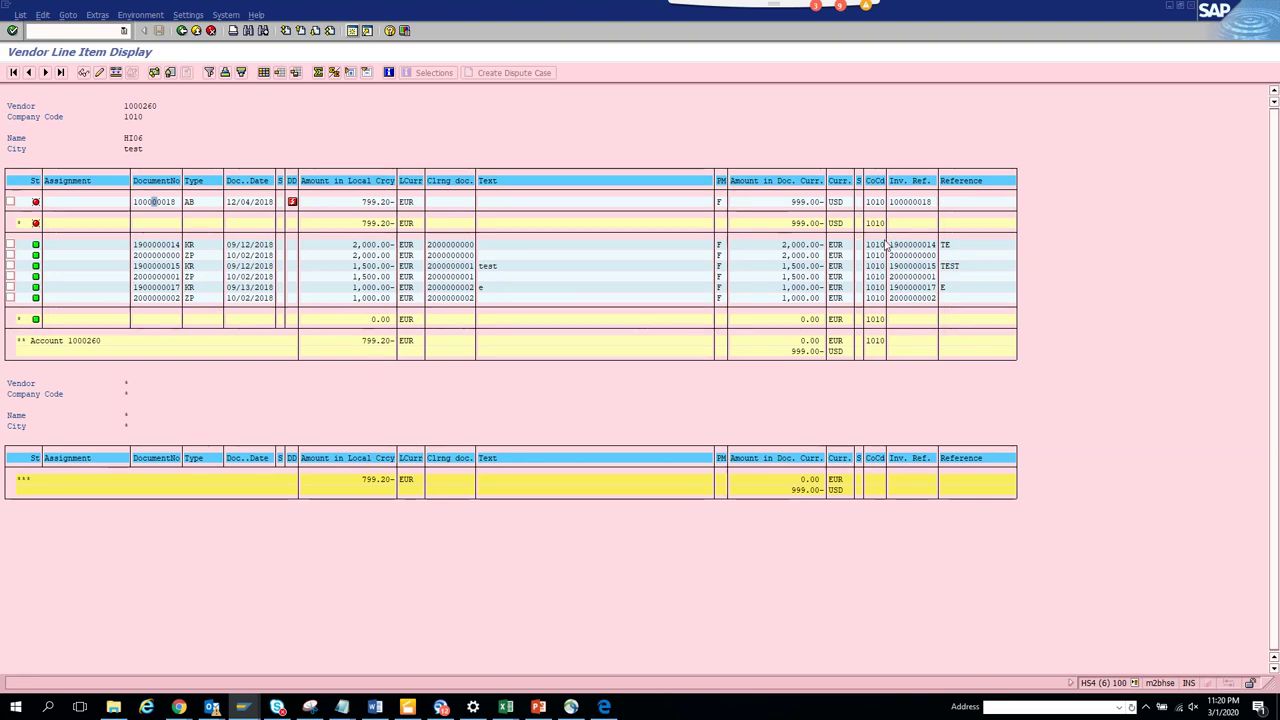
Move Clearing Date from the hidden fields into the list's displayed columns
{"action": "left_click", "coordinate": [263, 72]}
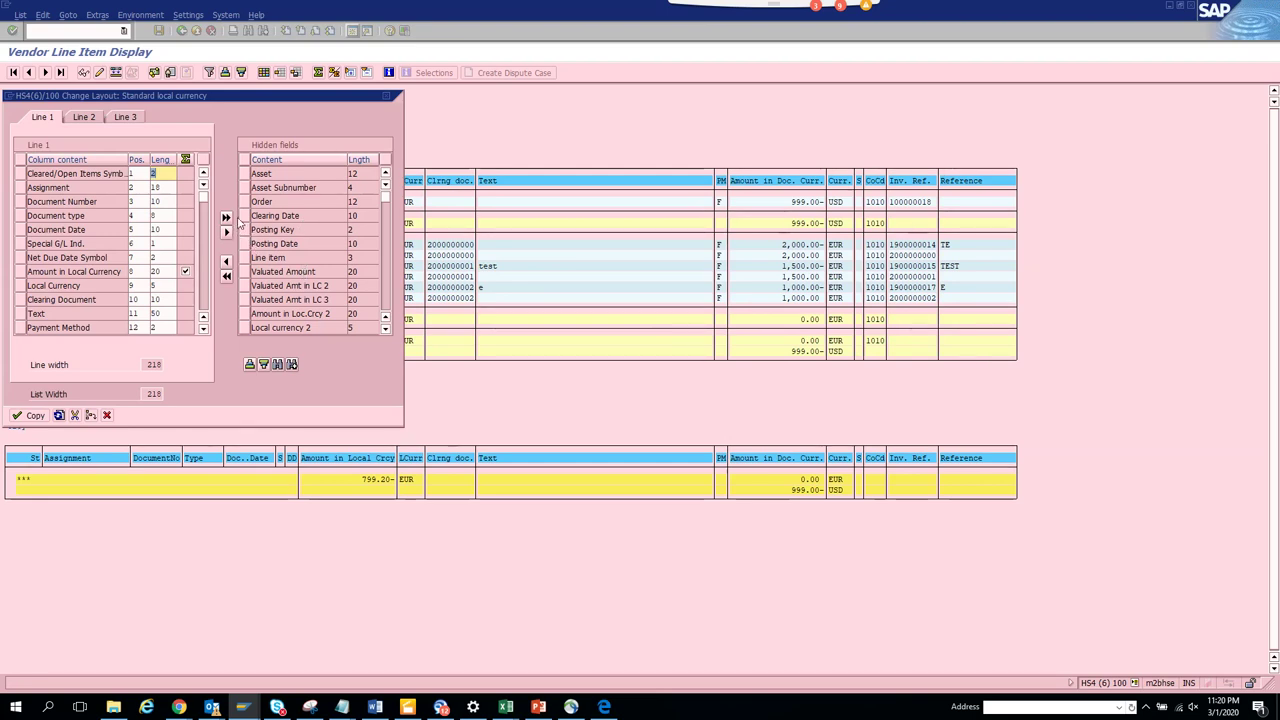
{"action": "left_click", "coordinate": [245, 215]}
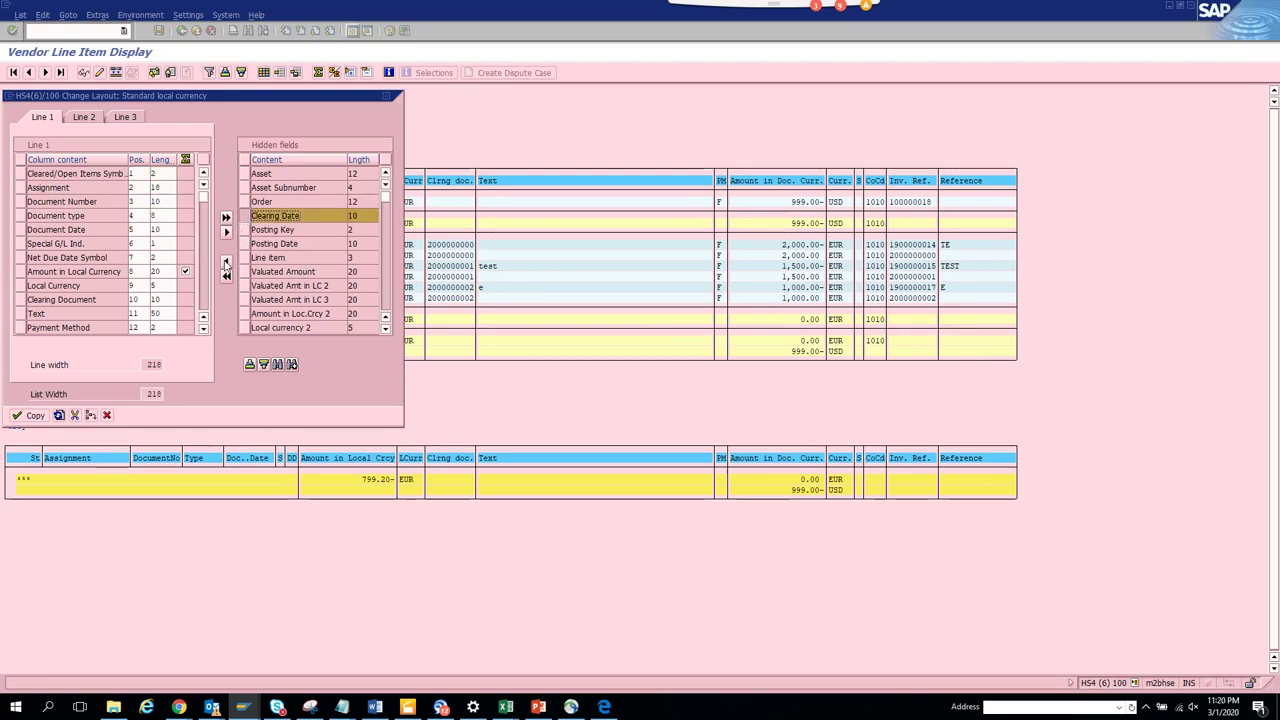
{"action": "left_click", "coordinate": [226, 261]}
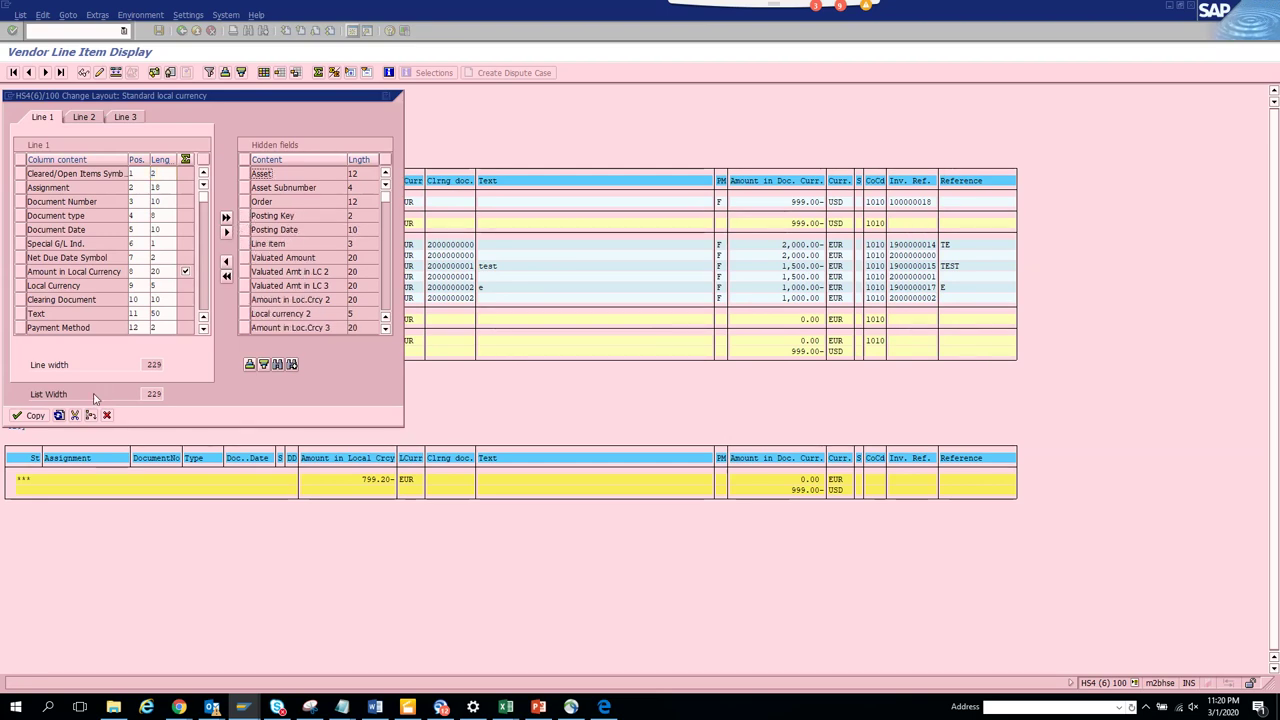
{"action": "left_click", "coordinate": [30, 415]}
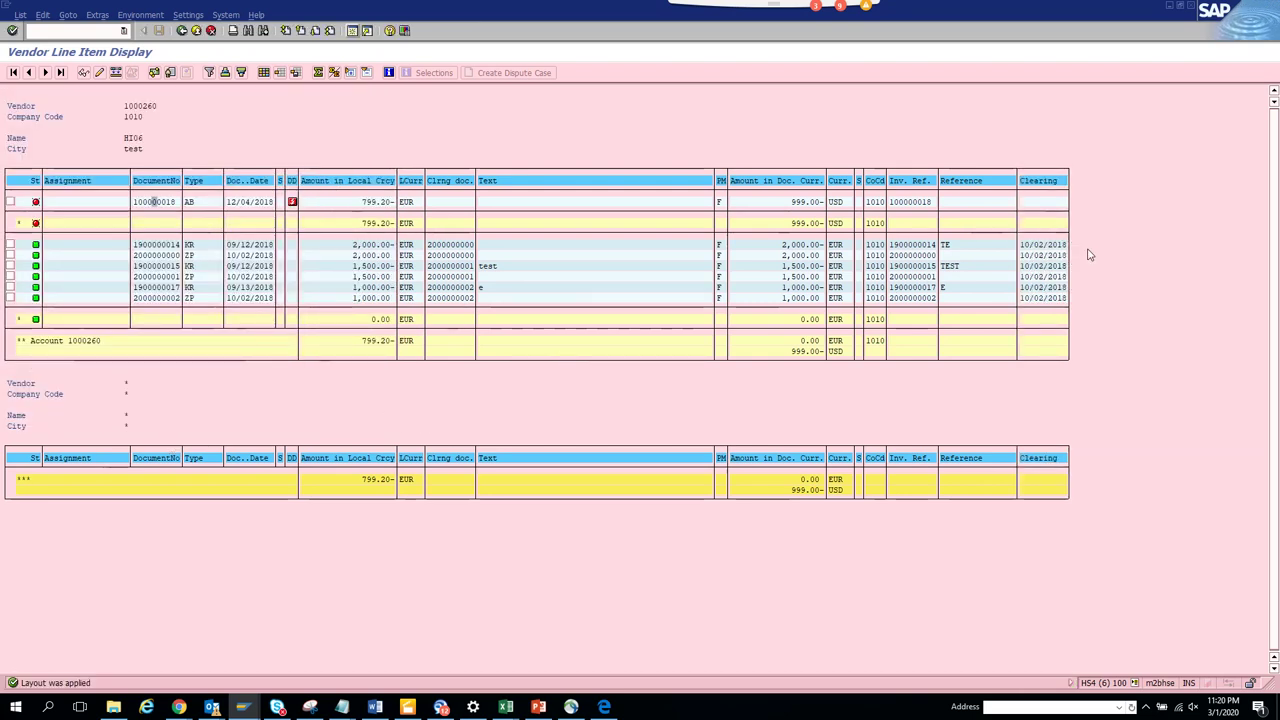
Save the layout as Z1SAP, confirming the overwrite of the existing layout
{"action": "left_click", "coordinate": [295, 73]}
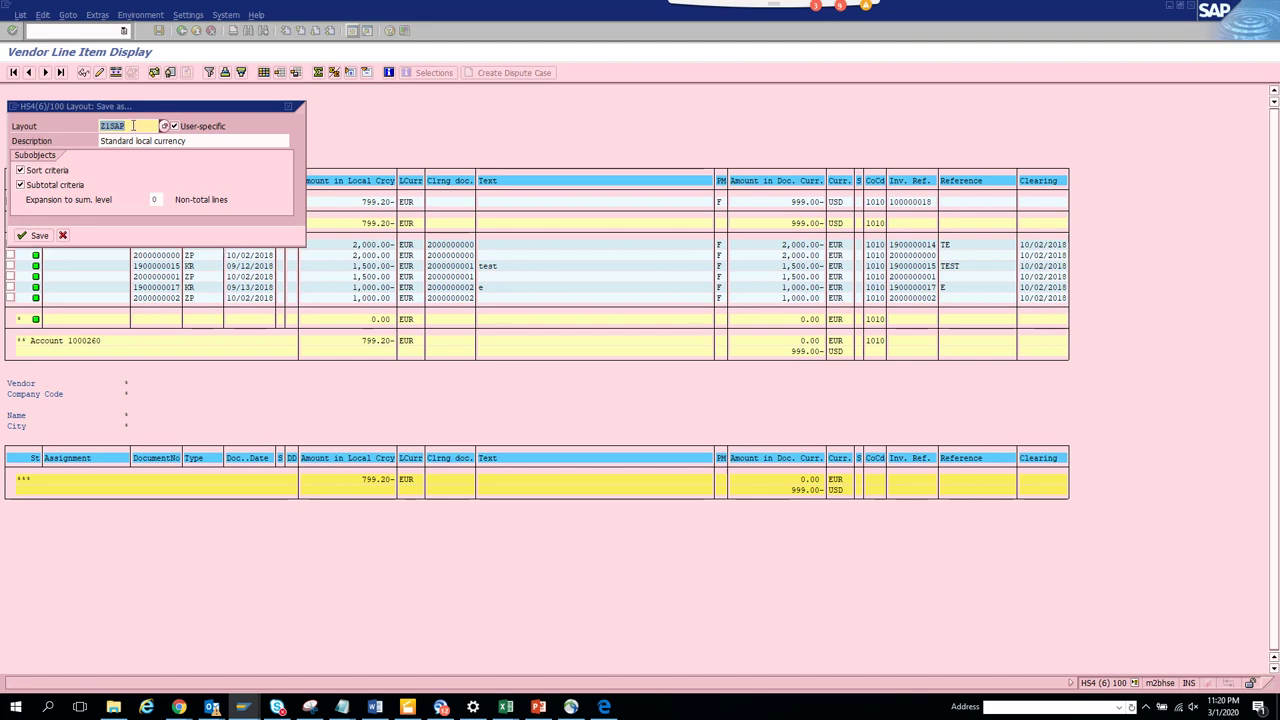
{"action": "left_click", "coordinate": [34, 237]}
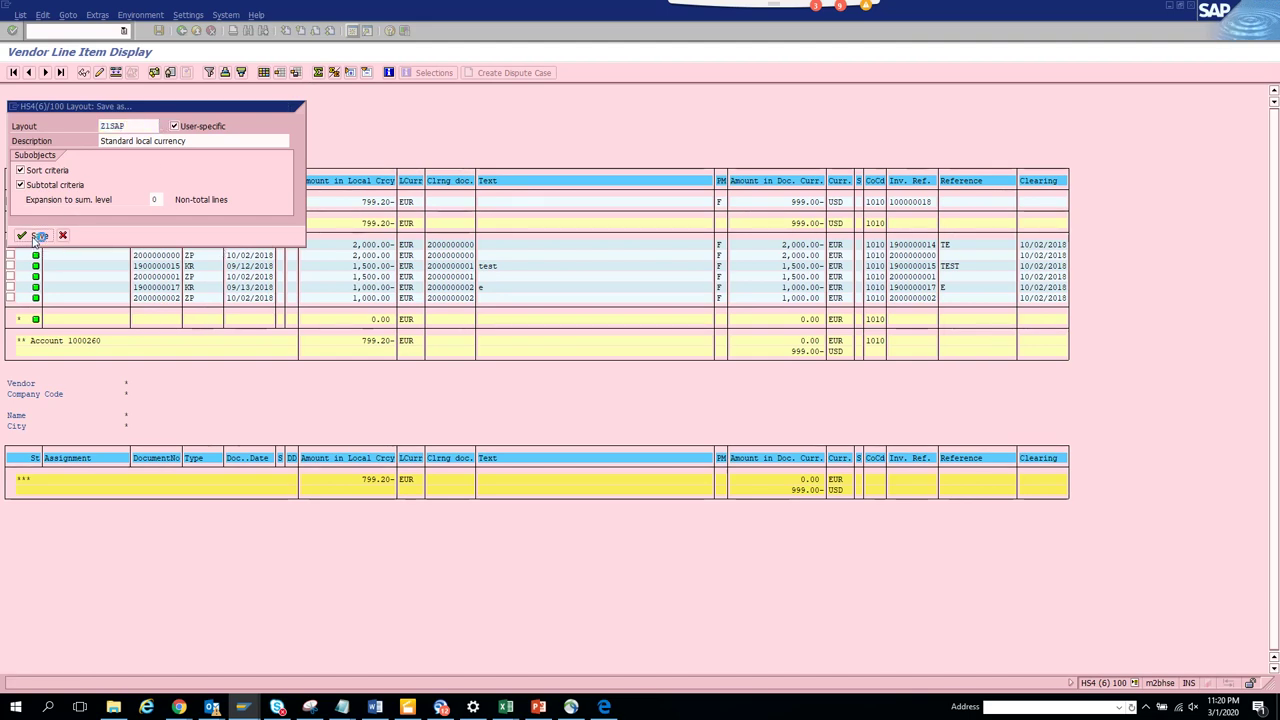
{"action": "left_click", "coordinate": [37, 236]}
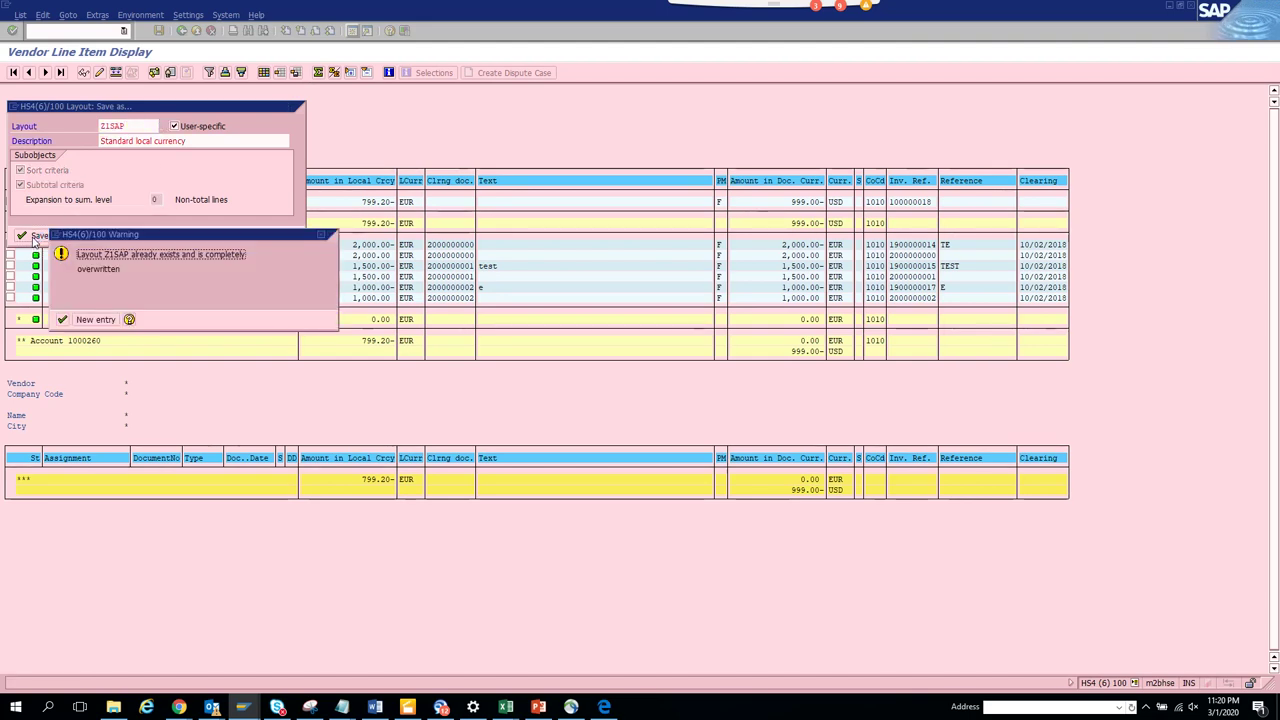
{"action": "left_click", "coordinate": [62, 319]}
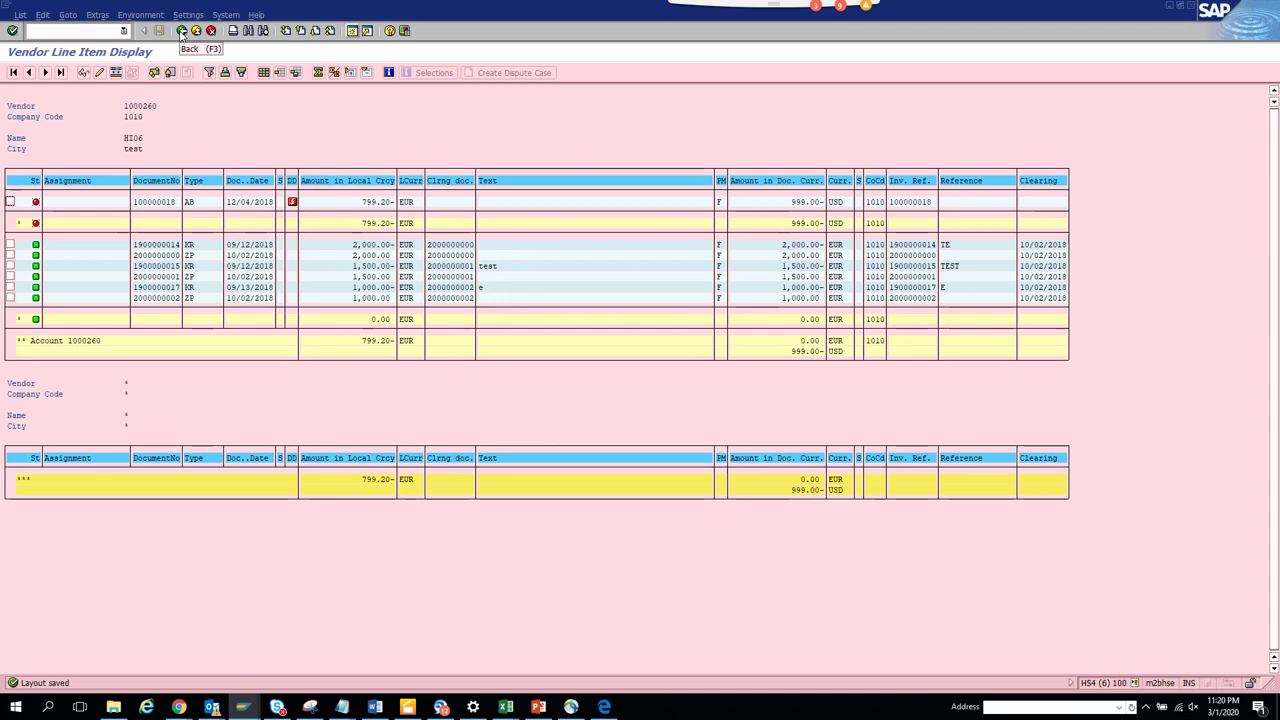
{"action": "left_click", "coordinate": [182, 31]}
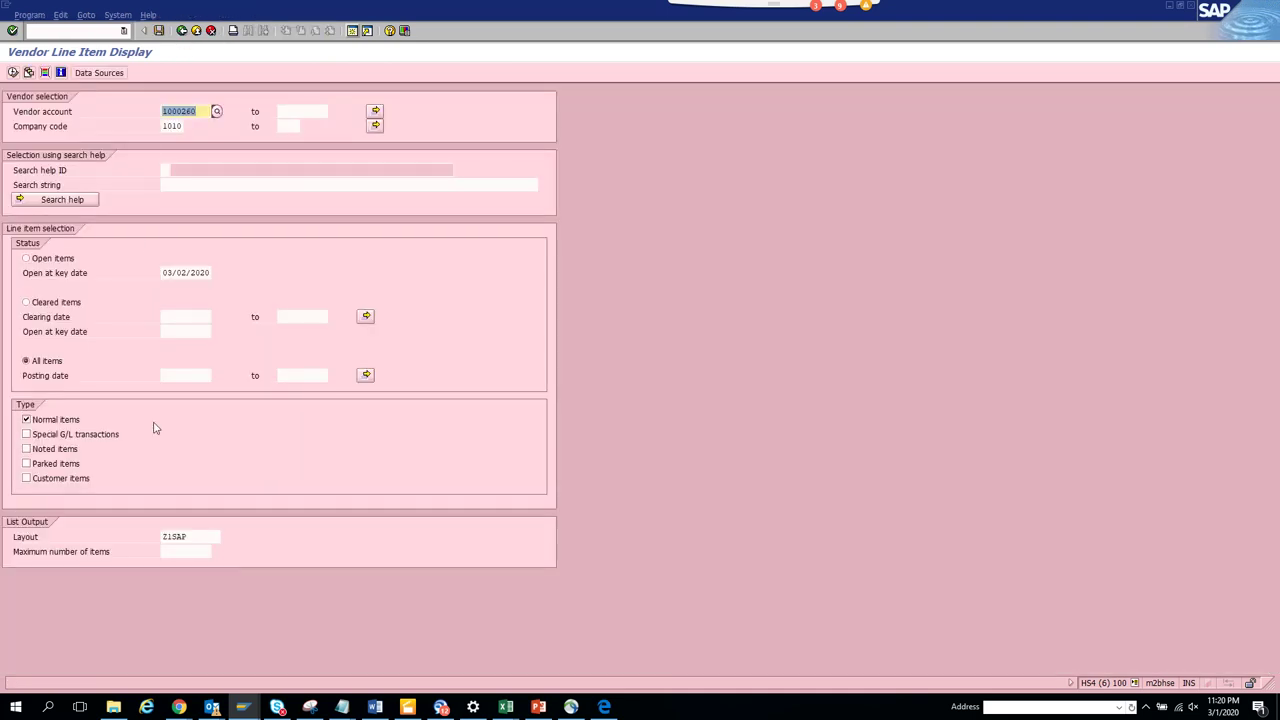
{"action": "left_click", "coordinate": [12, 73]}
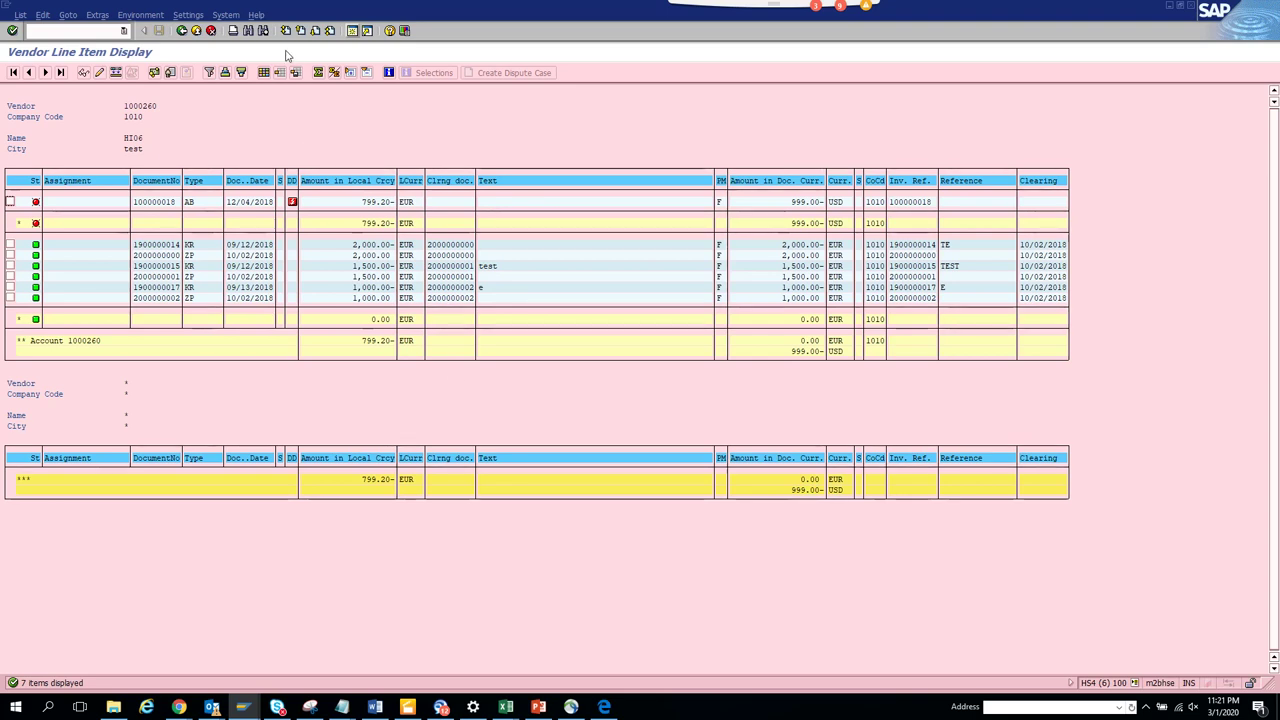
{"action": "left_click", "coordinate": [182, 30]}
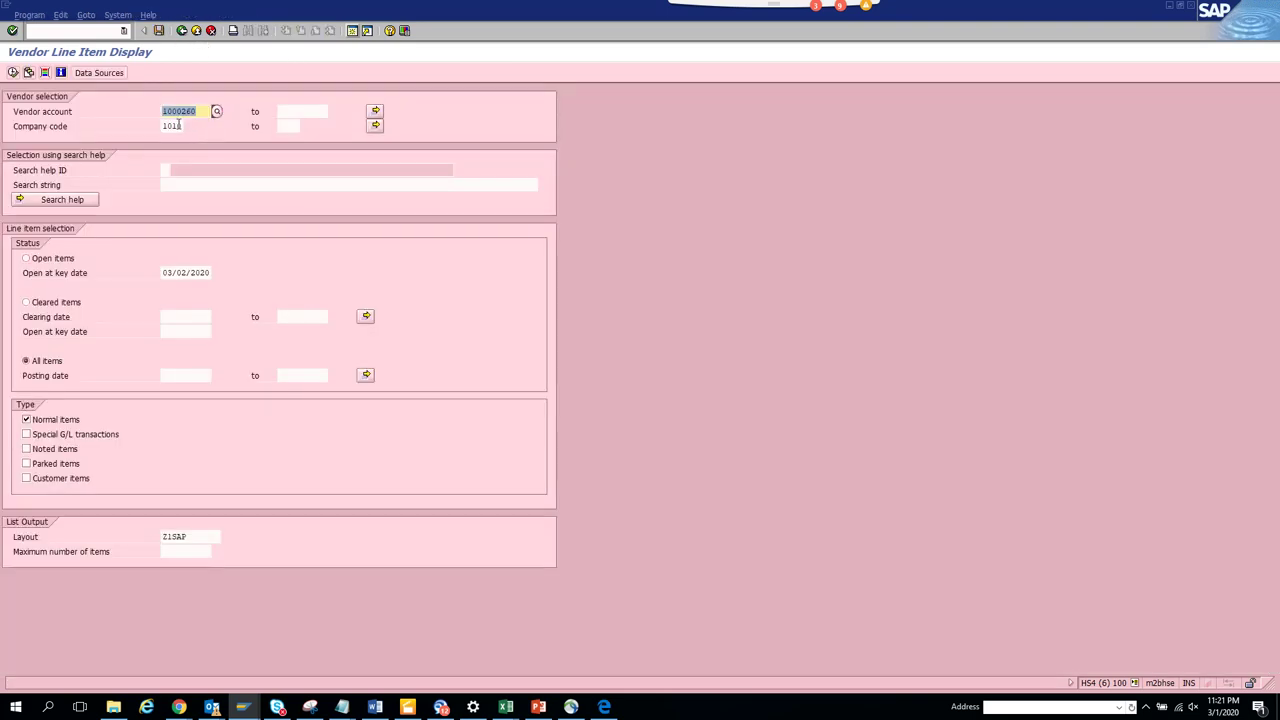
{"action": "double_click", "coordinate": [165, 127]}
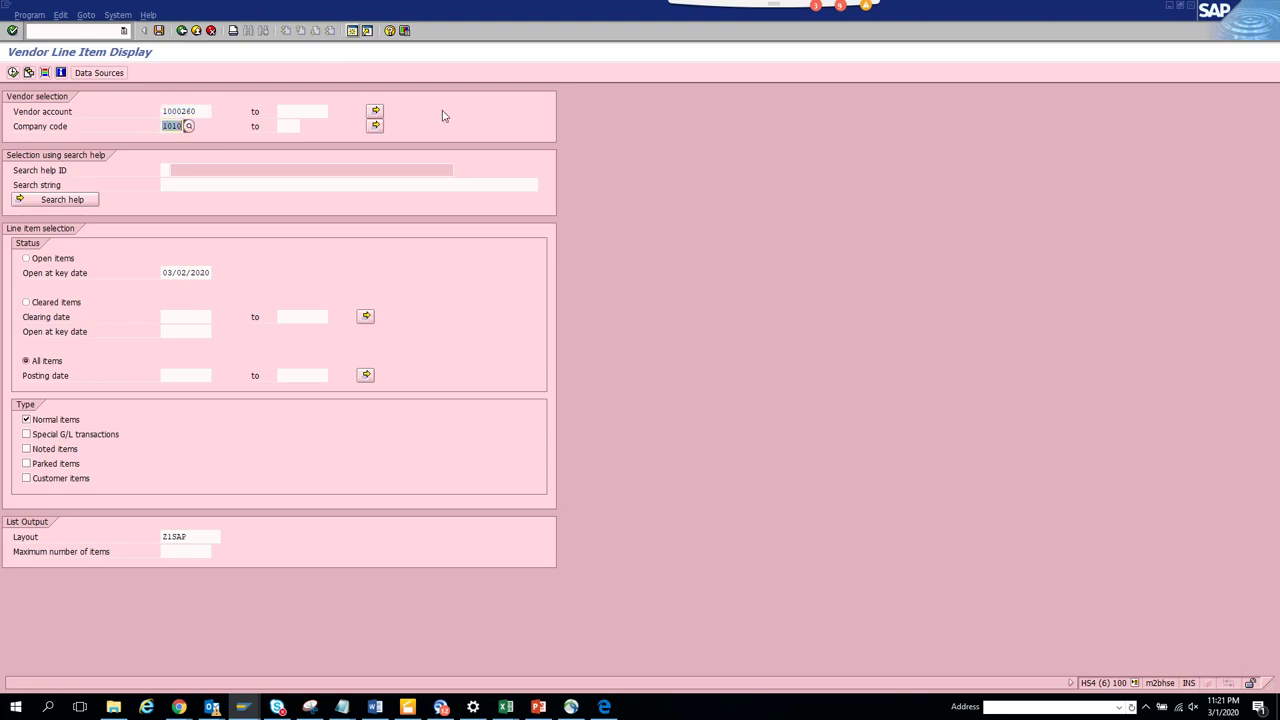
{"action": "key", "text": "Delete"}
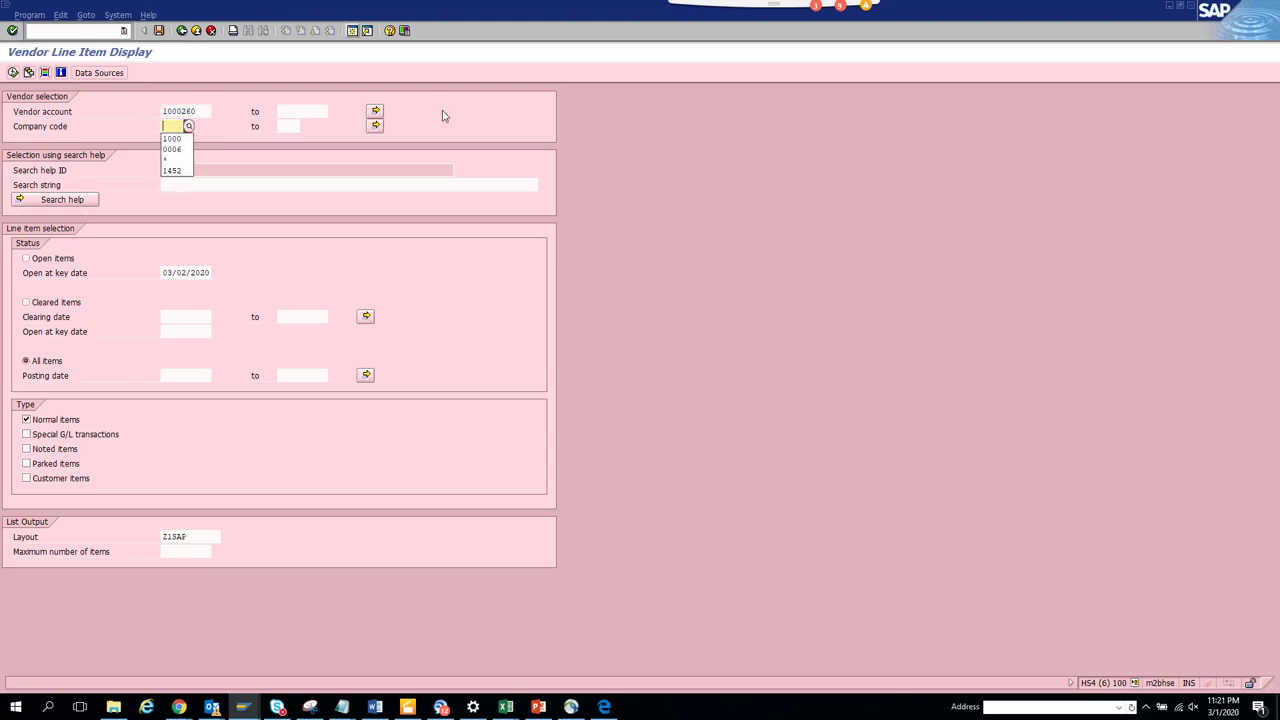
{"action": "left_click", "coordinate": [13, 72]}
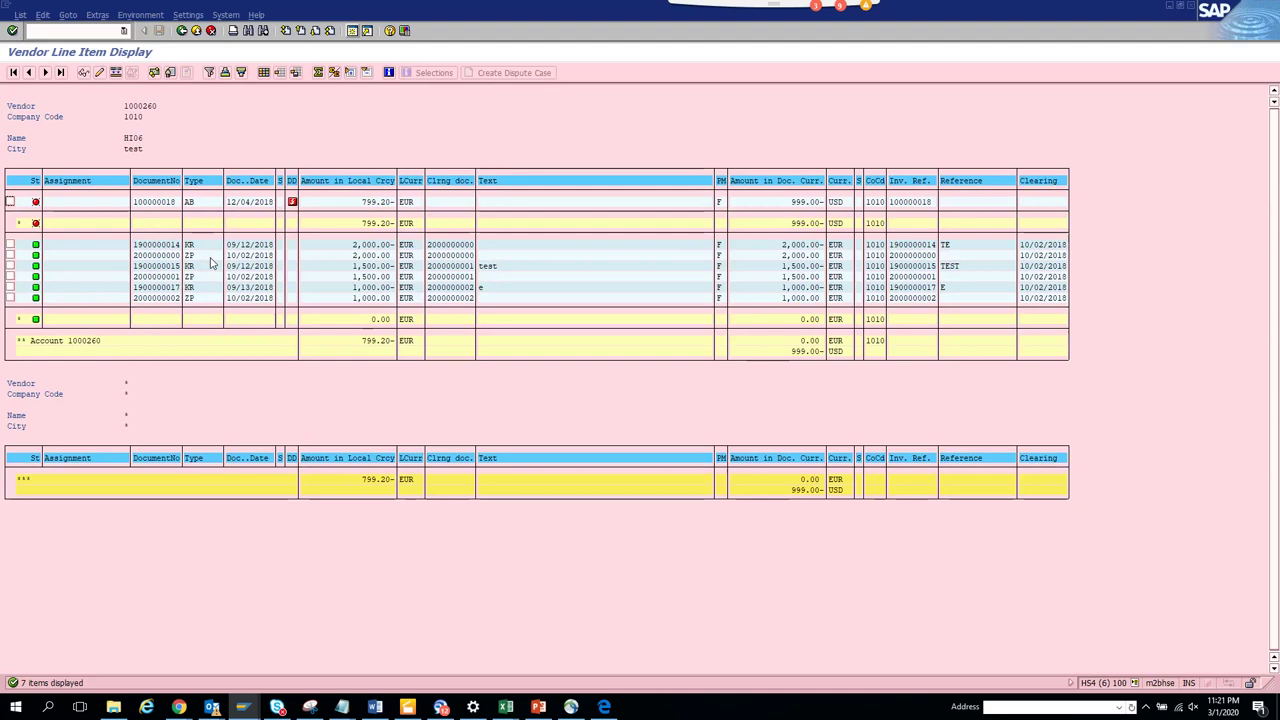